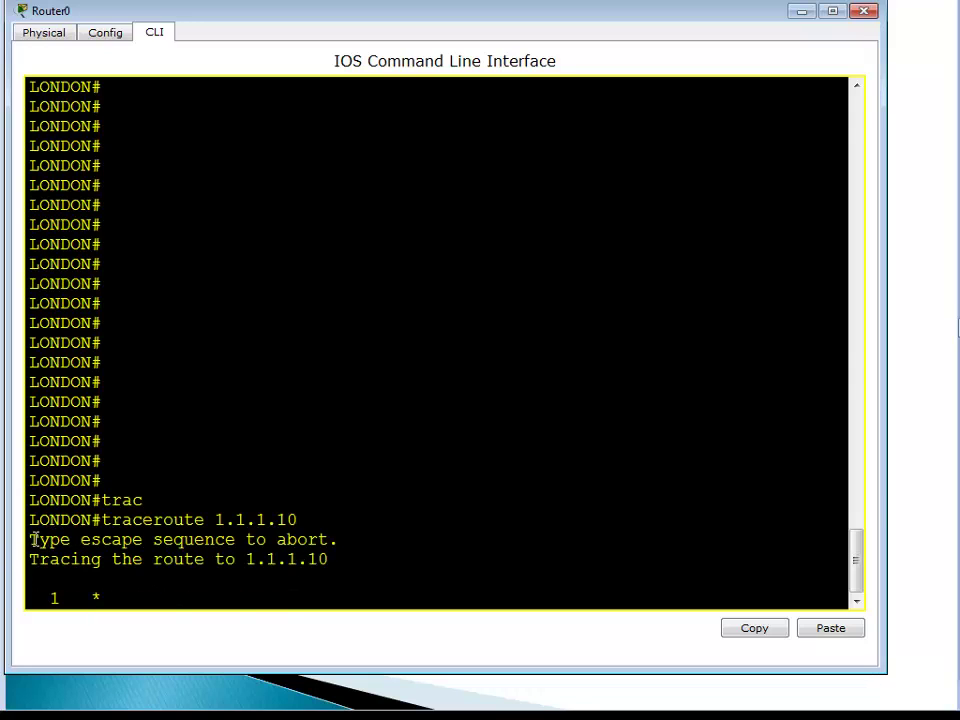
Abort LONDON's traceroute to 1.1.1.10 with the Ctrl+Shift+6 escape sequence.
drag(33, 539, 342, 537)
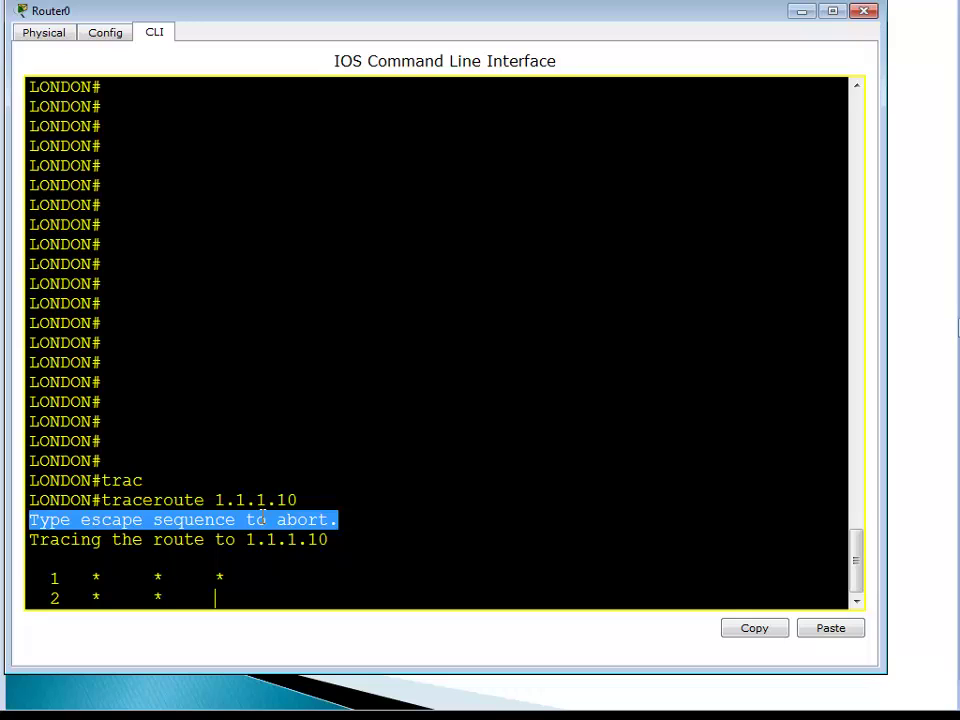
key(ctrl+shift+6)
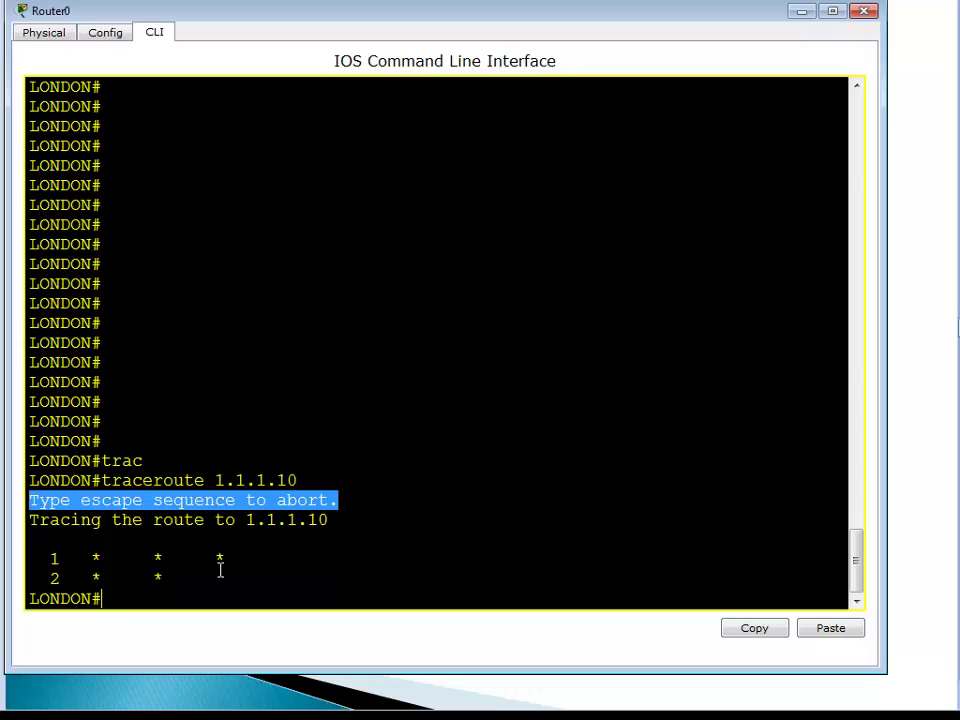
key(Return)
key(Return)
key(Return)
key(Return)
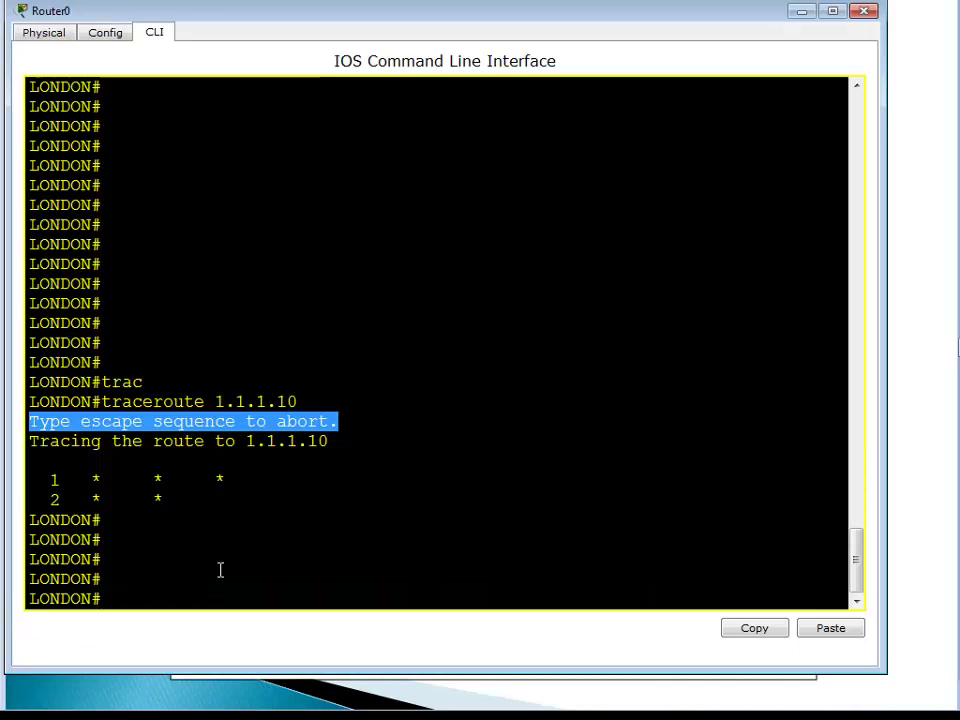
List the router's available show options with show ? and page through them.
key(Return)
key(Return)
key(Return)
key(Return)
text(show )
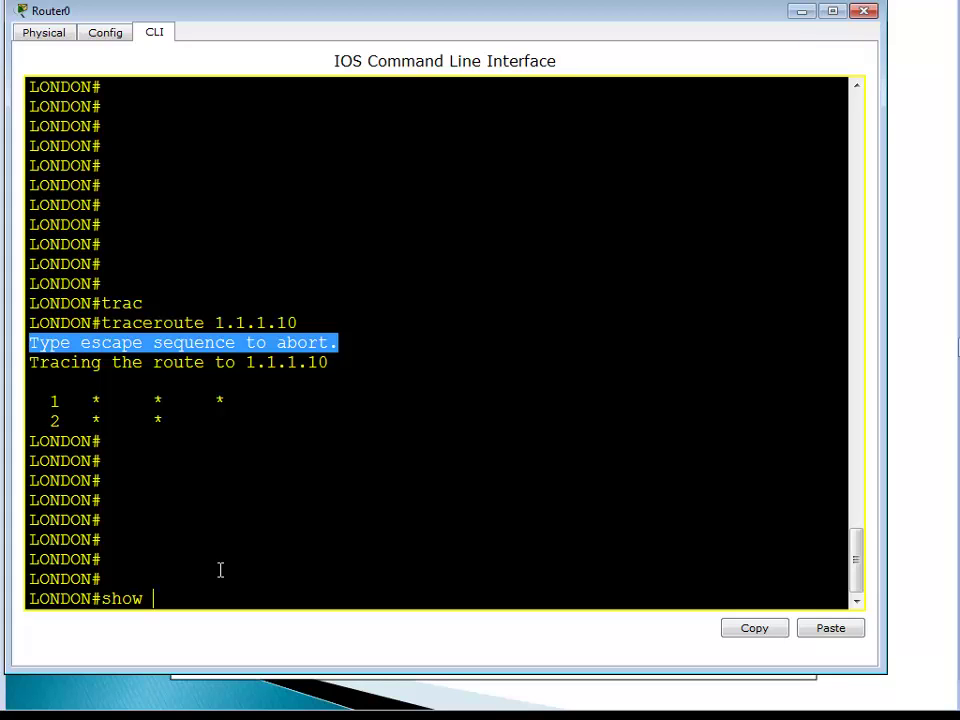
text(?)
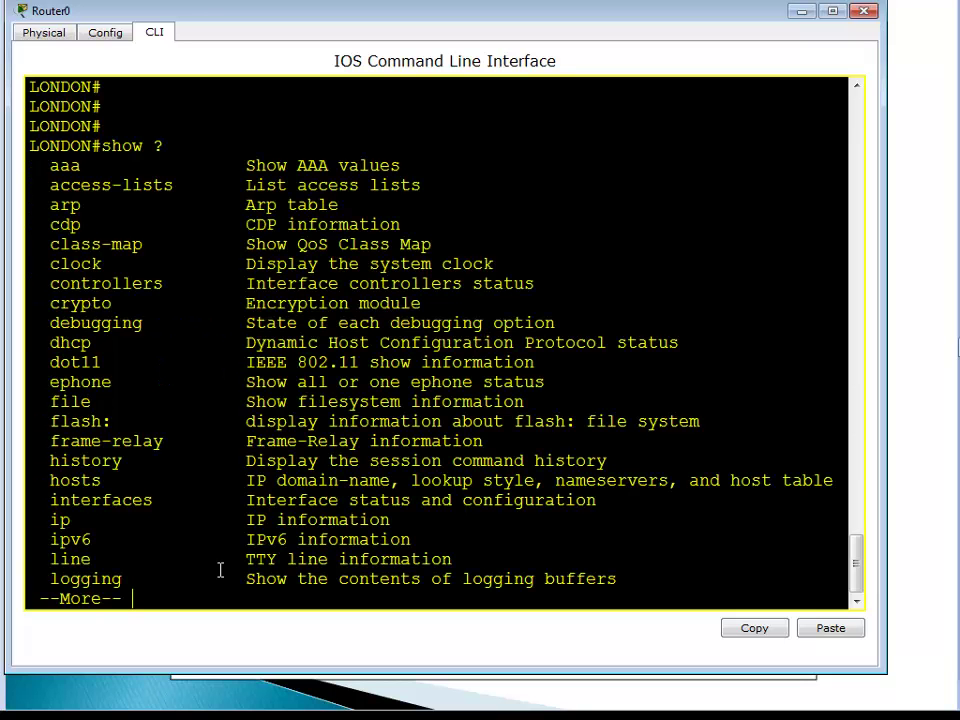
key(space)
key(space)
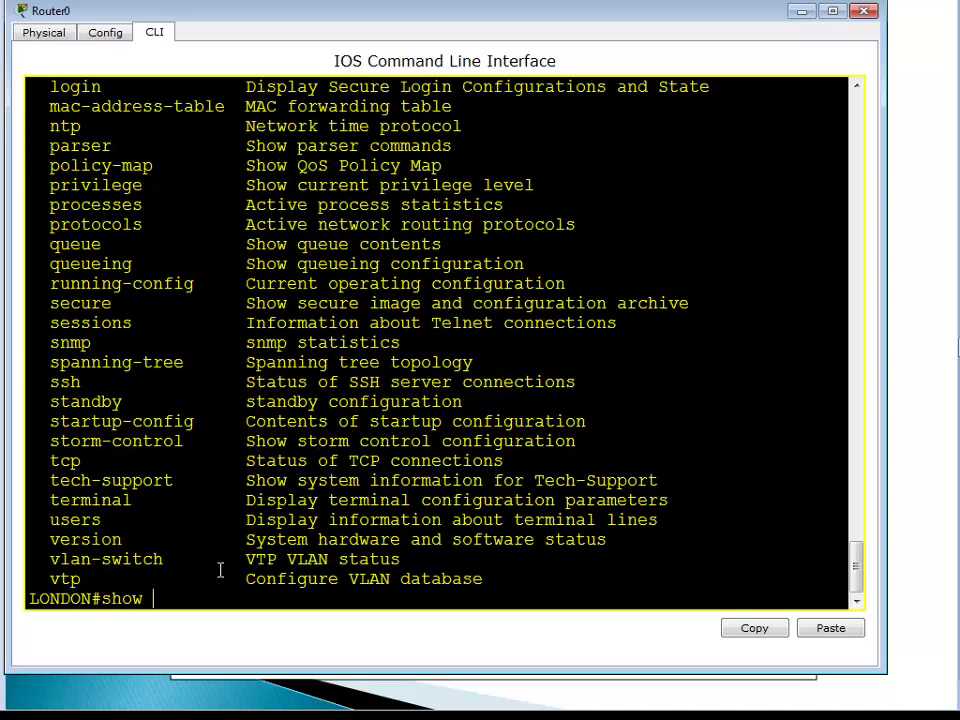
Display the full show version report down to the LONDON# prompt.
text(version)
key(Return)
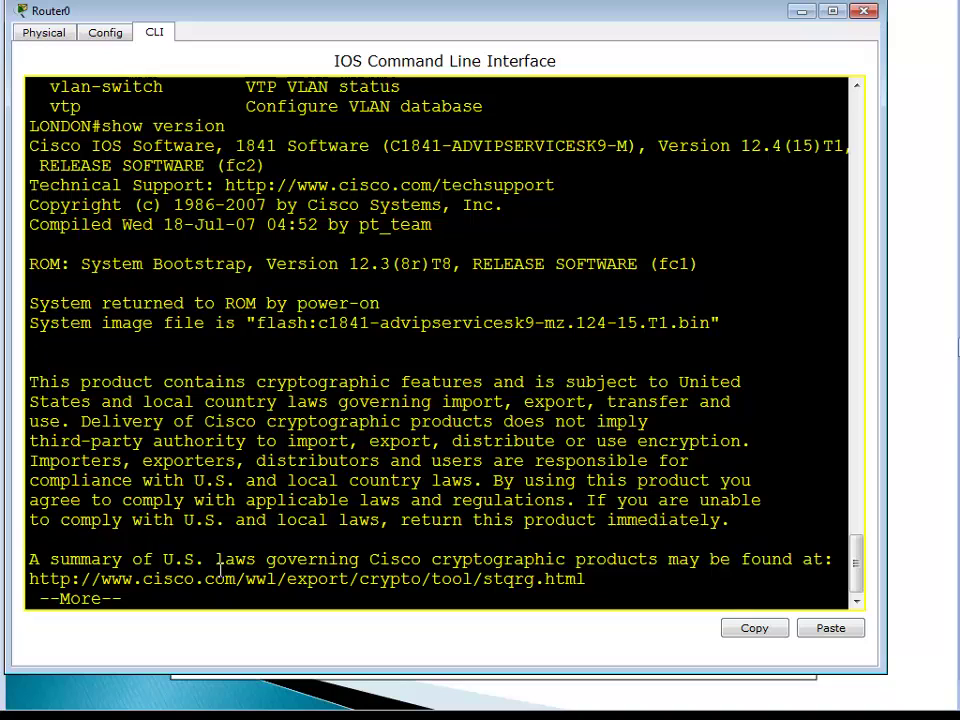
key(Return)
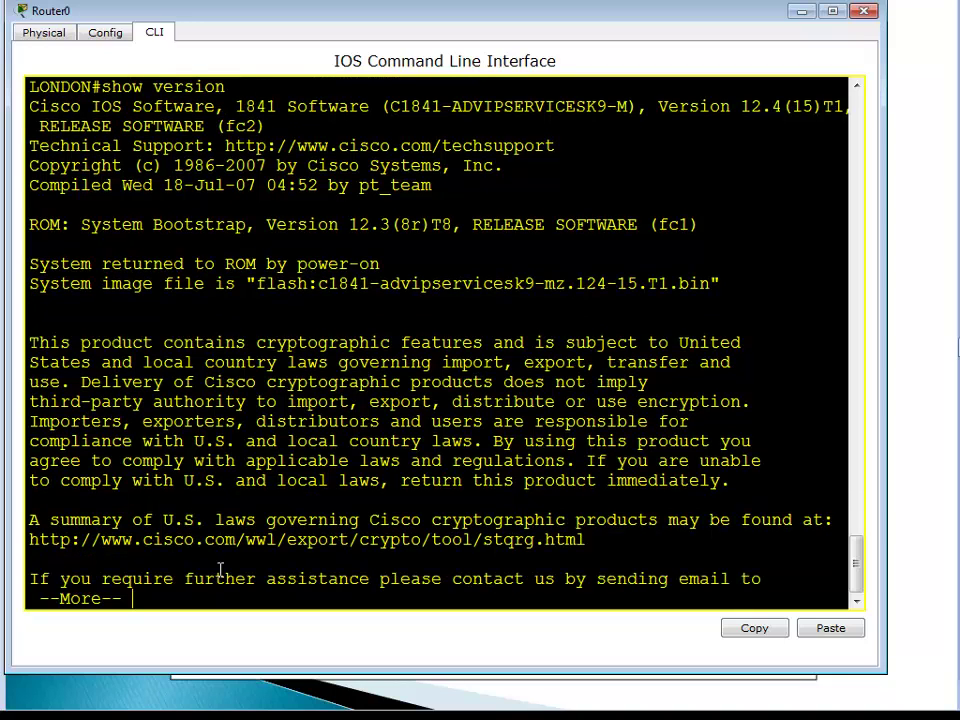
key(space)
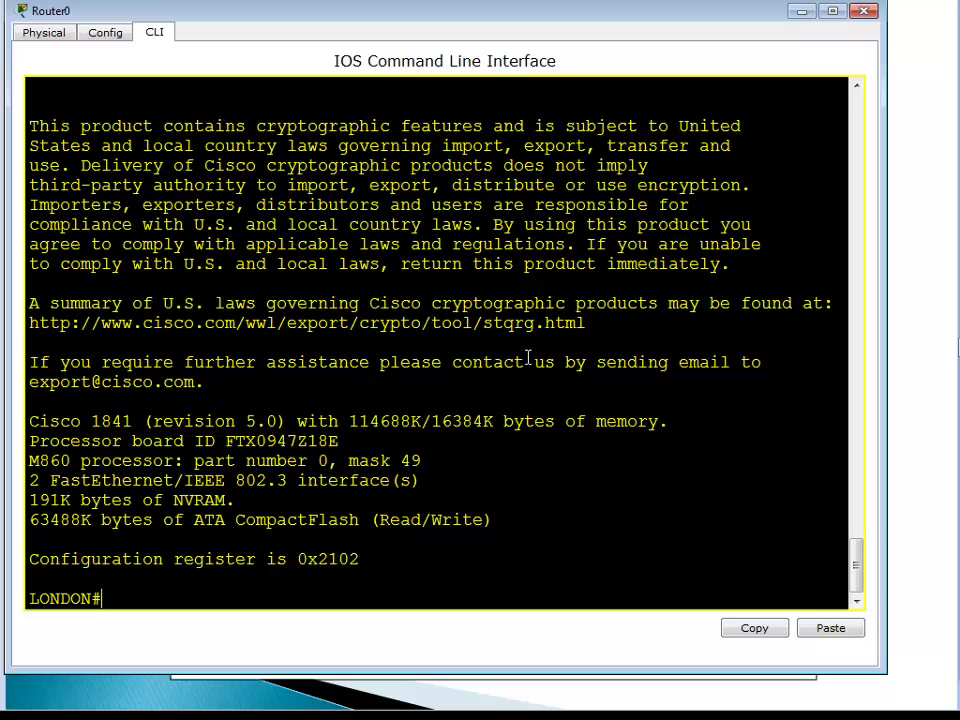
scroll(529, 369, up, 2)
scroll(529, 369, up, 3)
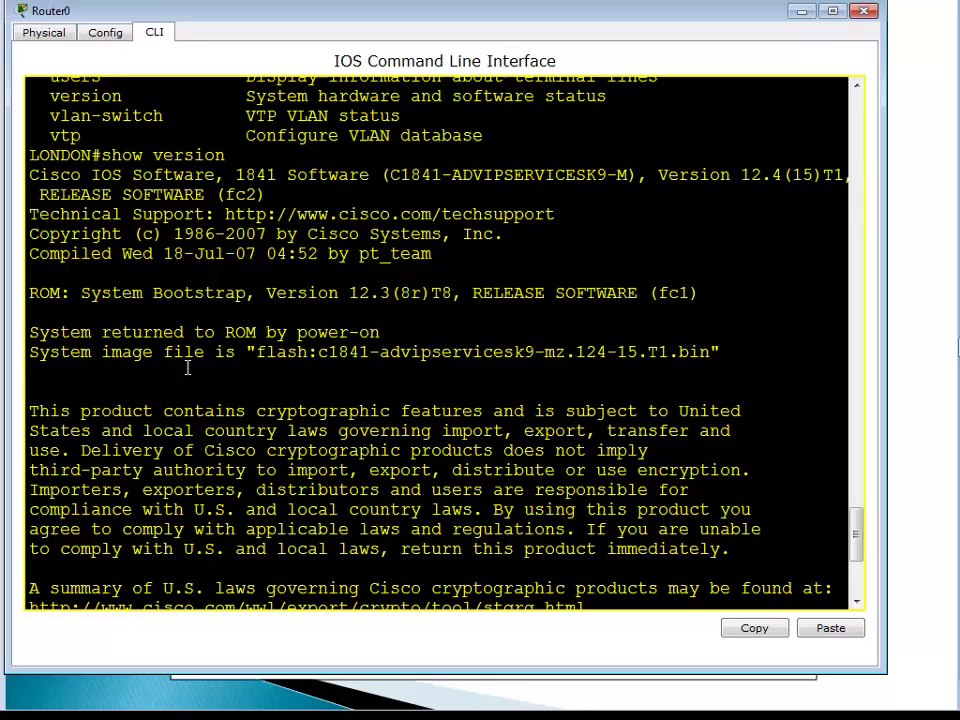
drag(254, 356, 454, 352)
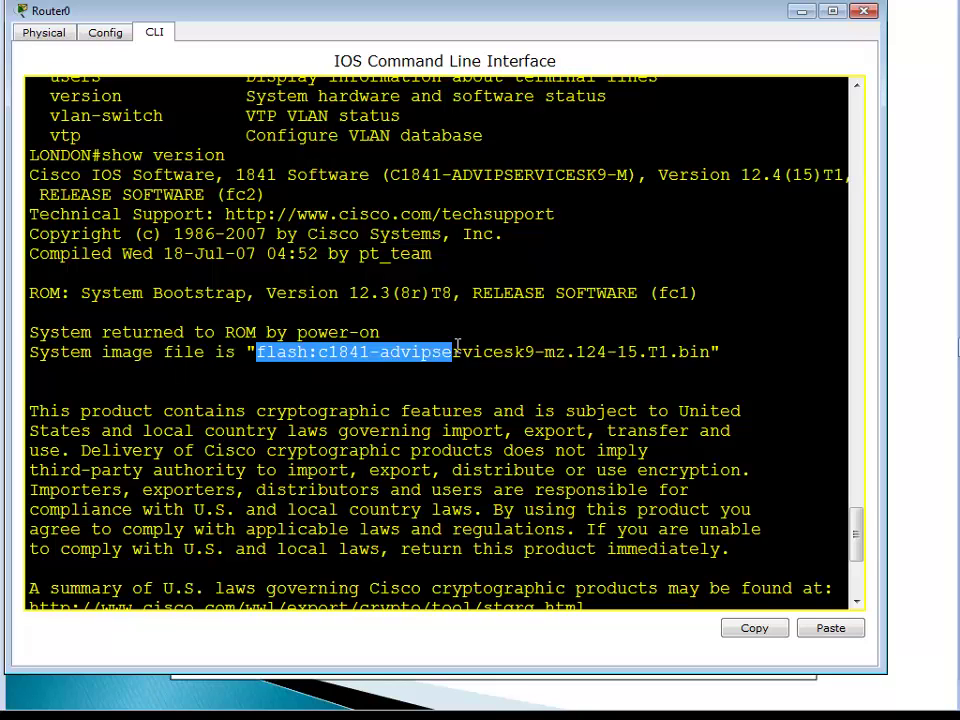
click(317, 409)
drag(321, 352, 714, 352)
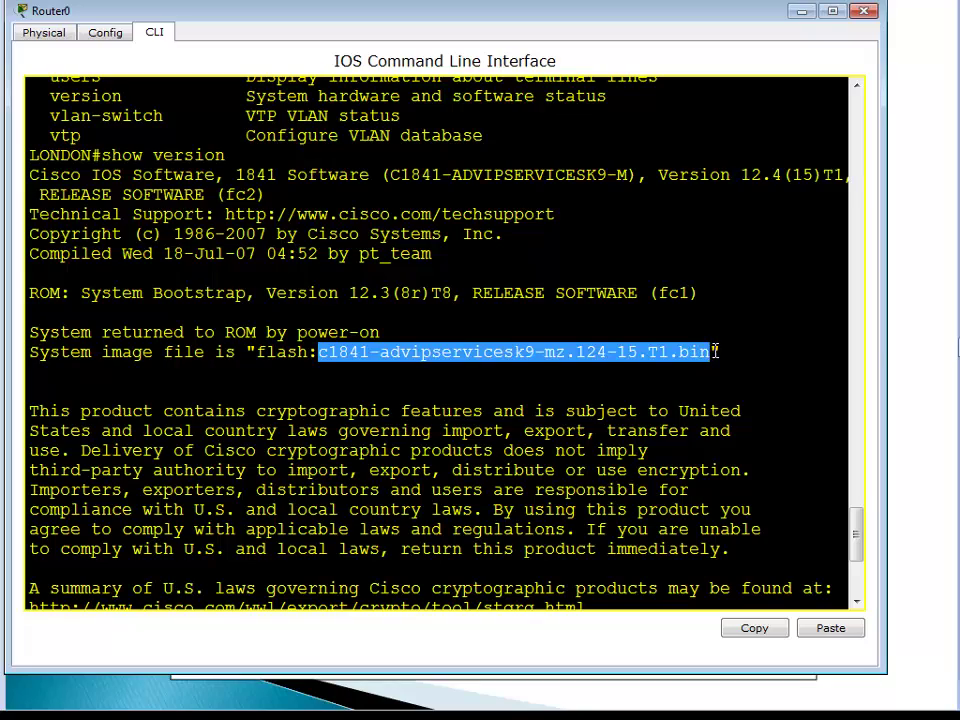
scroll(754, 380, down, 4)
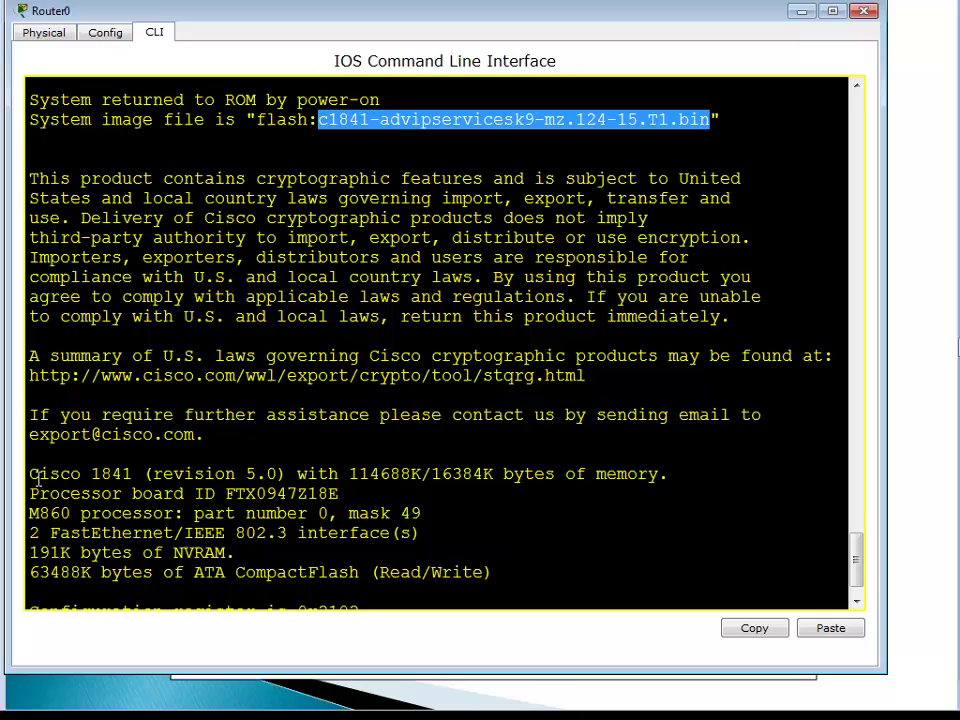
drag(30, 474, 152, 473)
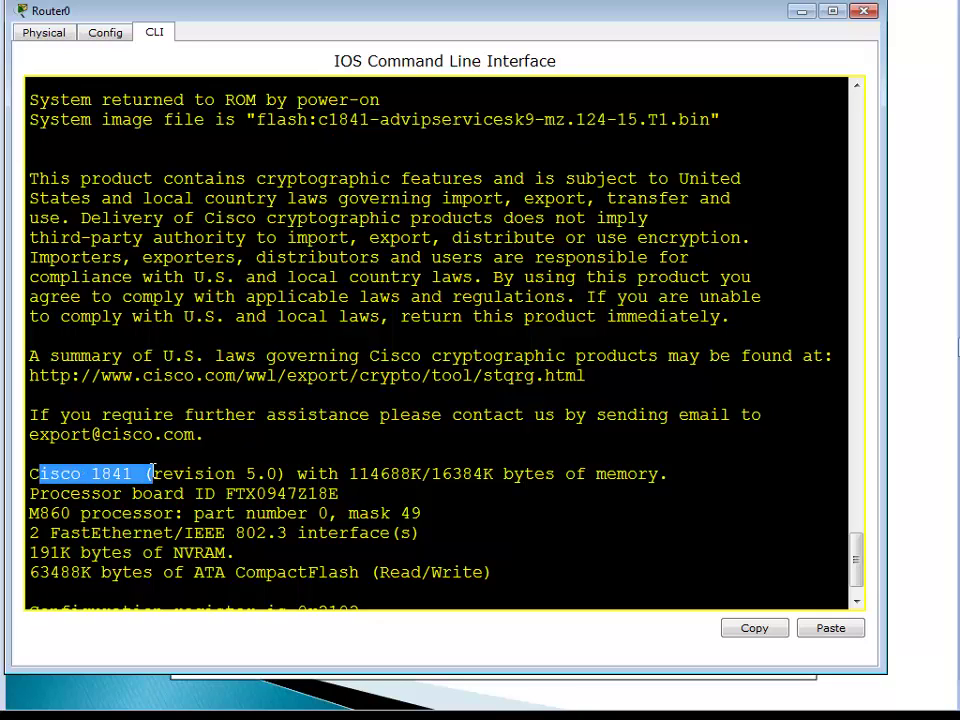
click(136, 473)
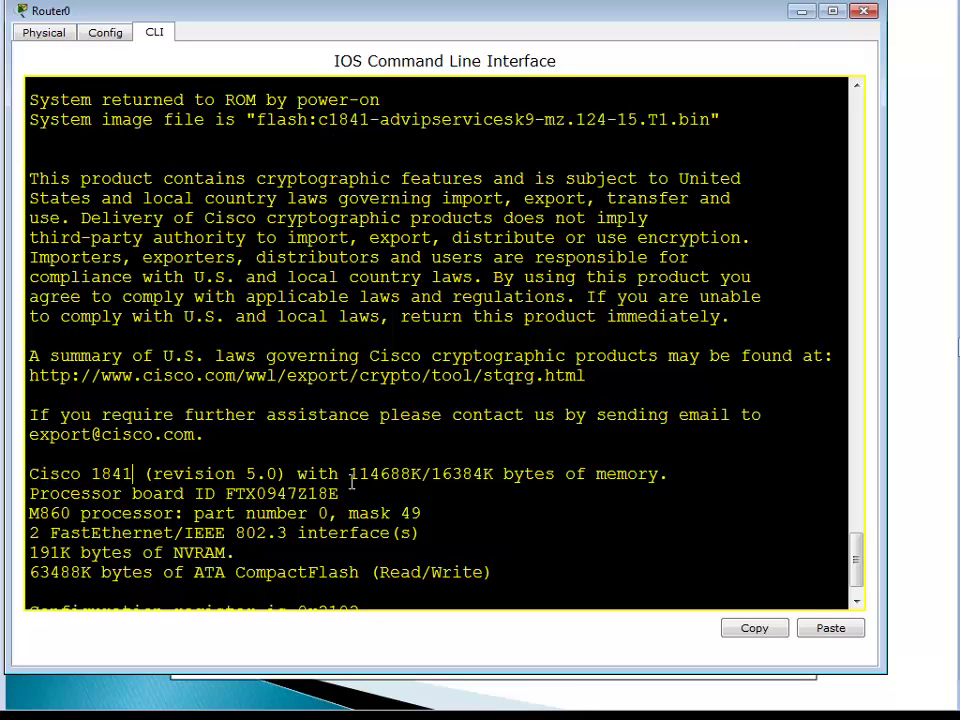
drag(349, 474, 495, 470)
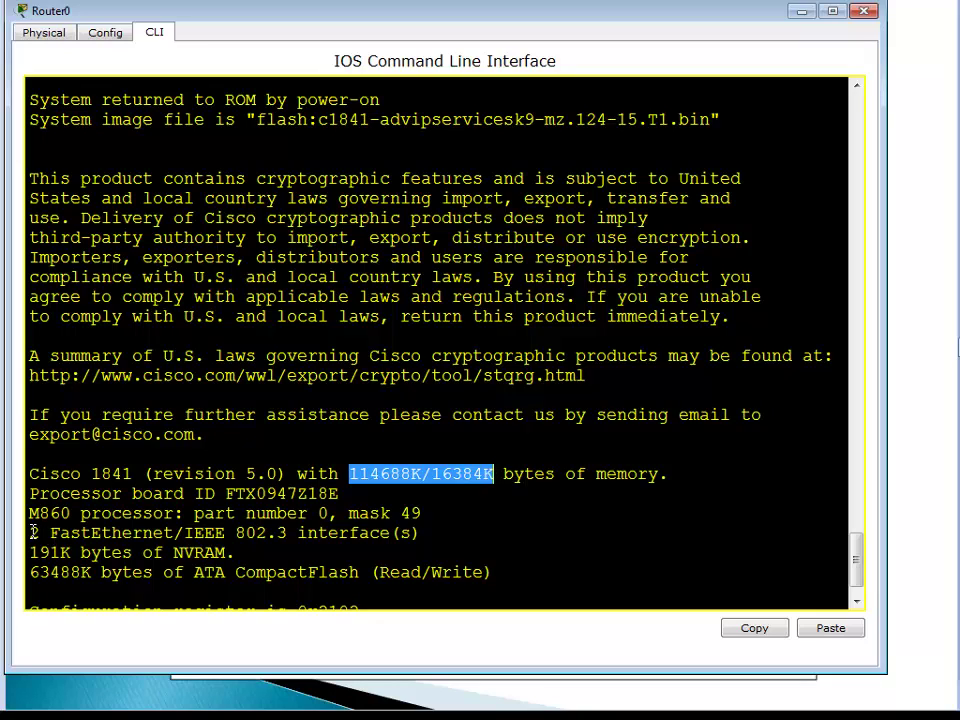
drag(30, 533, 133, 552)
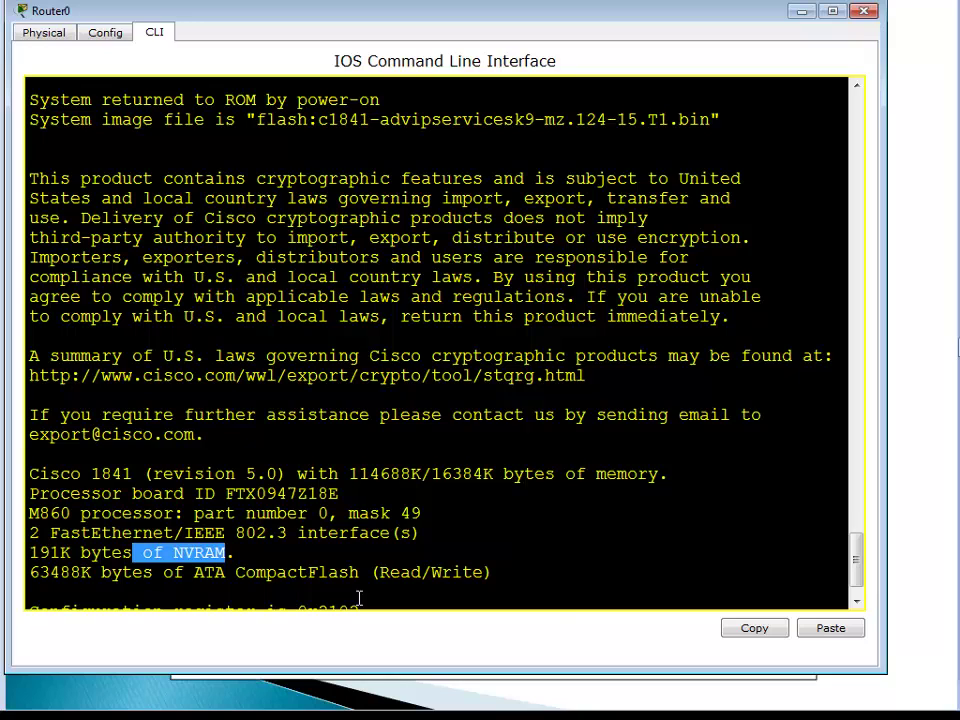
click(506, 525)
key(Return)
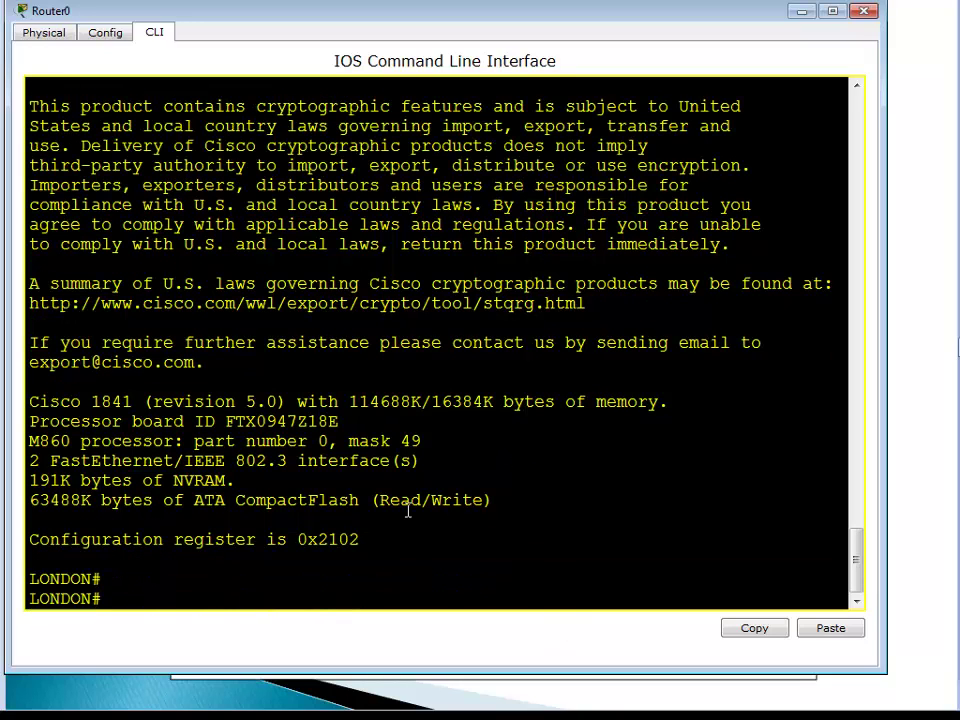
drag(370, 540, 29, 535)
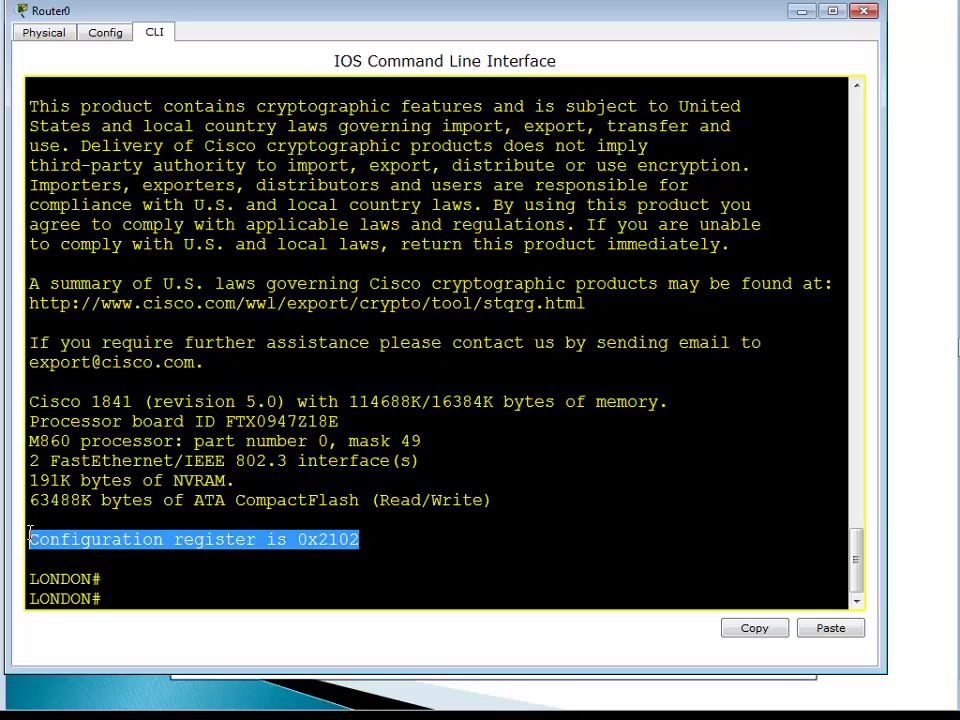
click(198, 568)
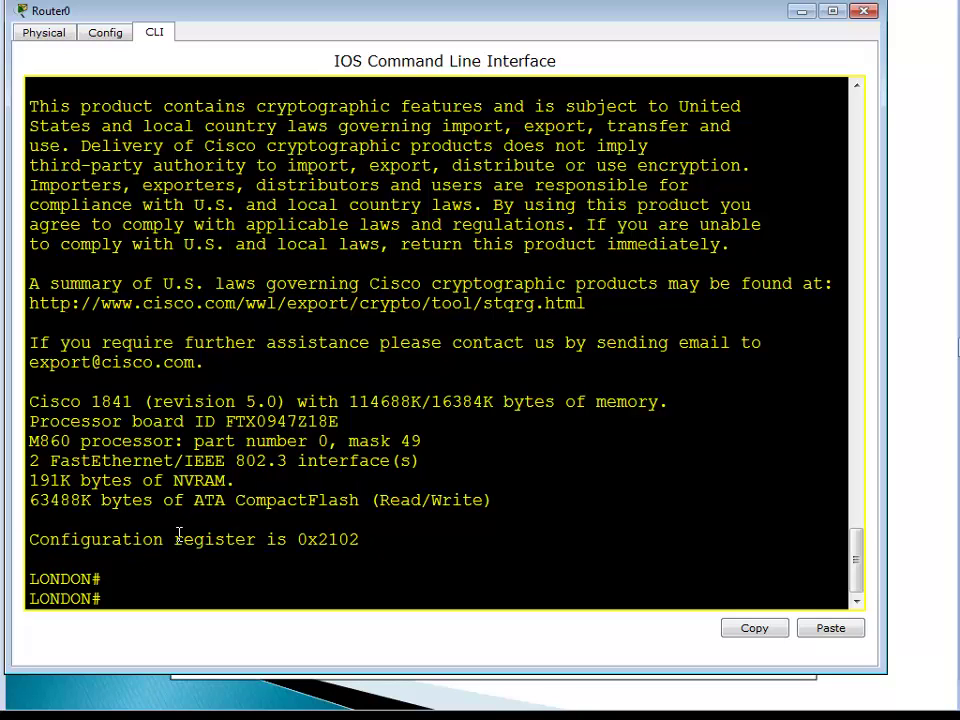
drag(178, 538, 375, 553)
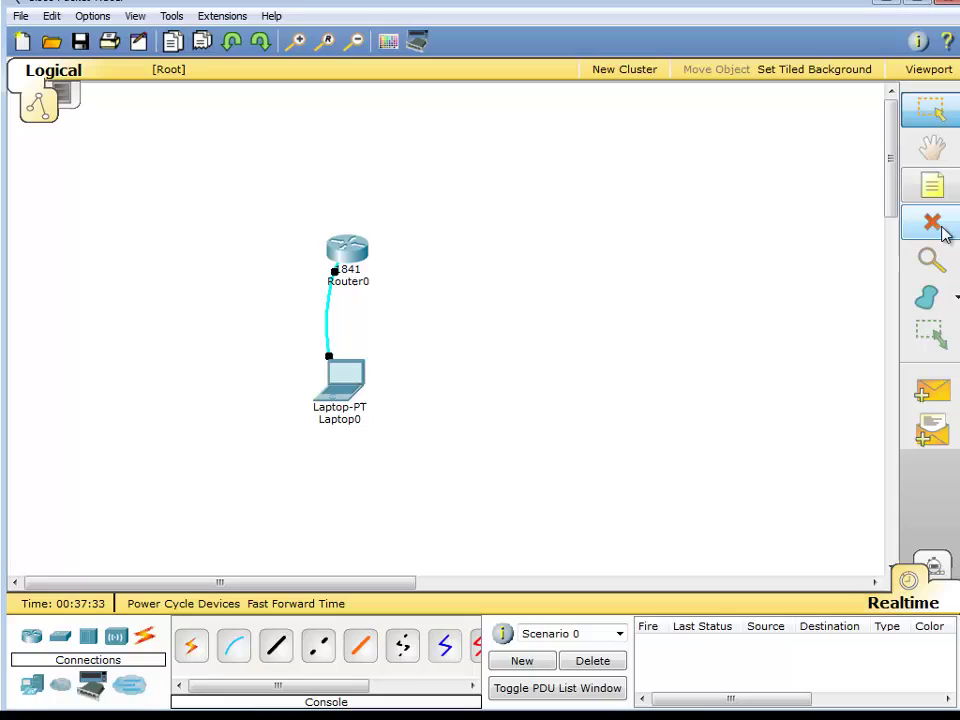
Delete Laptop0 and its cable, leaving only Router0 on the canvas.
click(932, 222)
click(355, 375)
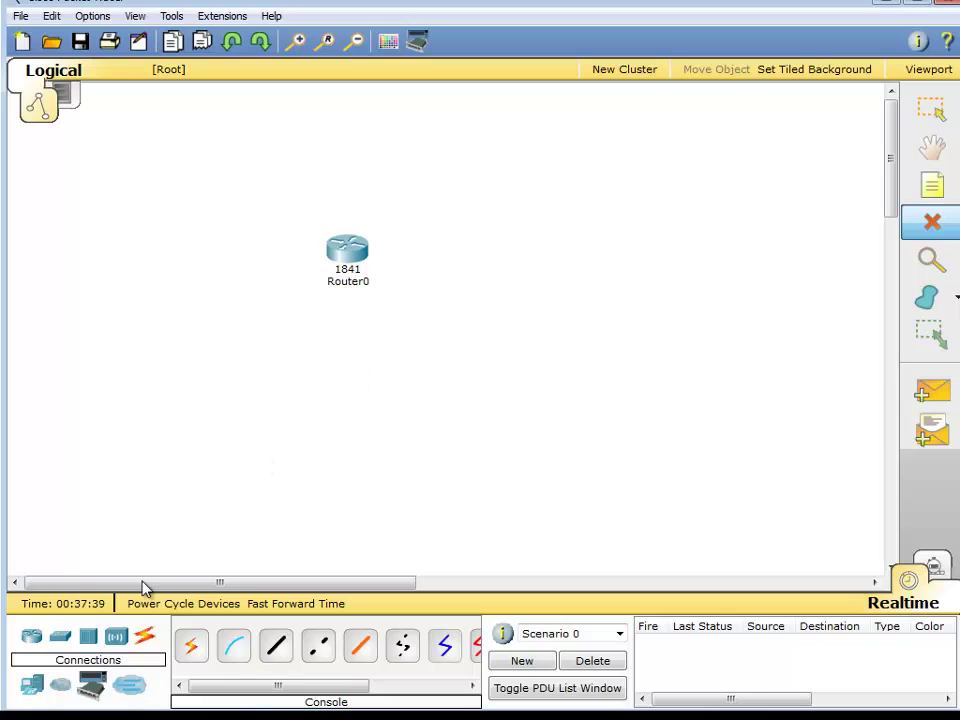
click(931, 110)
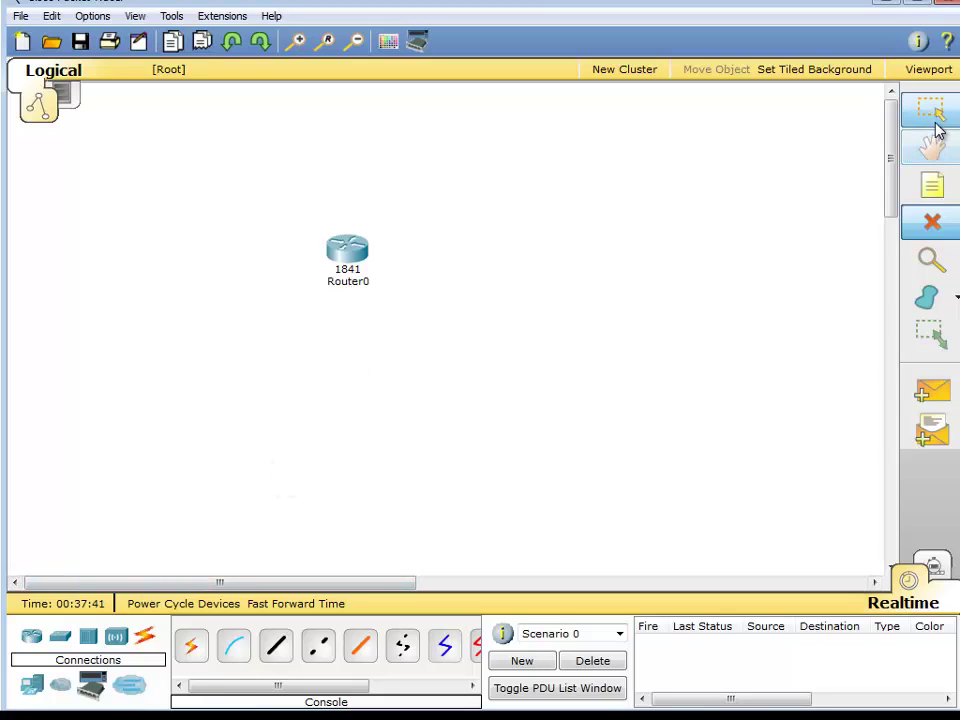
click(336, 251)
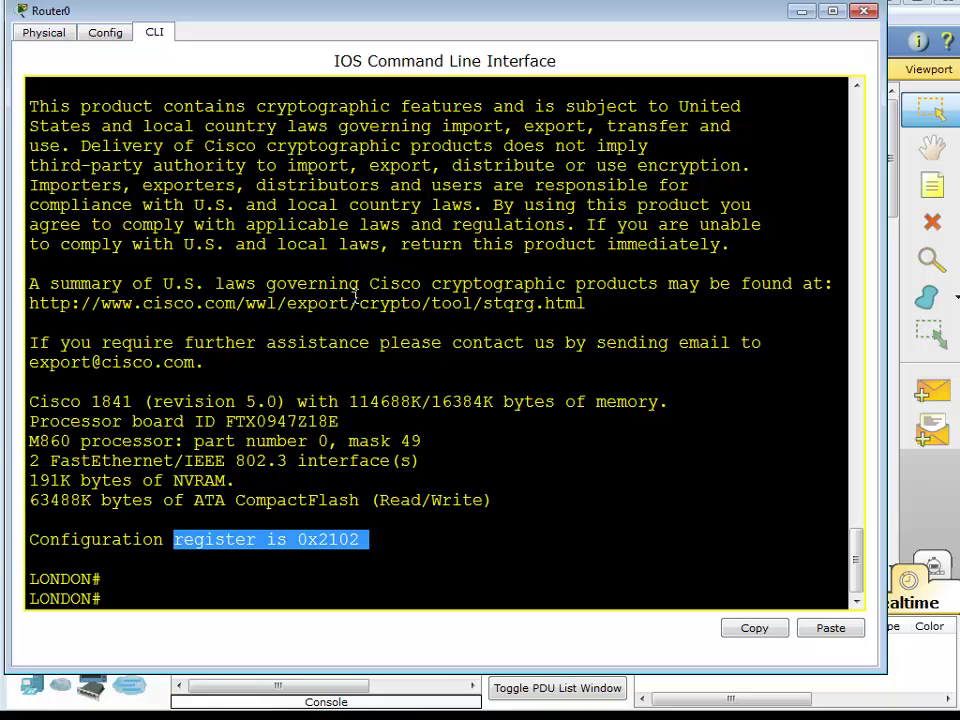
click(864, 12)
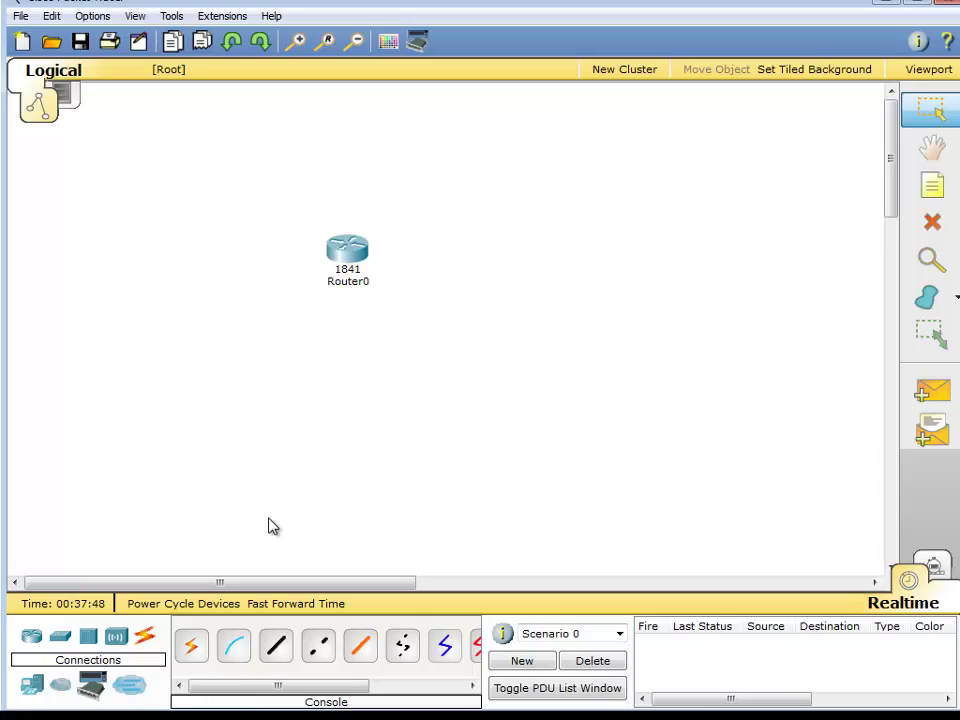
Add a 2950-24 switch and cable Router0 FastEthernet0/0 to Switch0 FastEthernet0/1.
drag(60, 637, 521, 253)
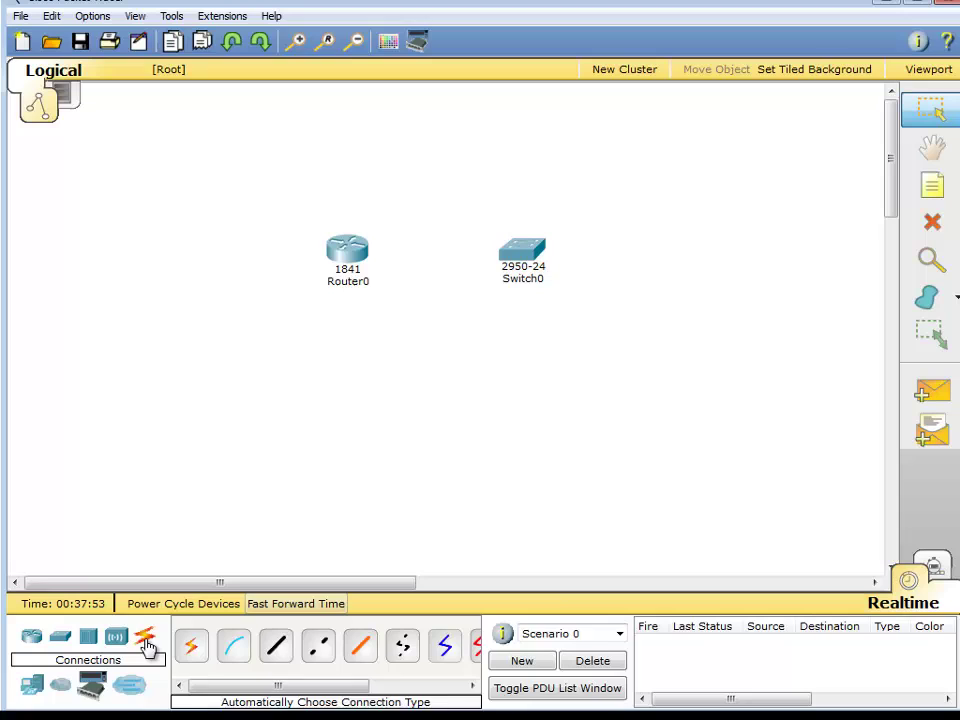
click(276, 645)
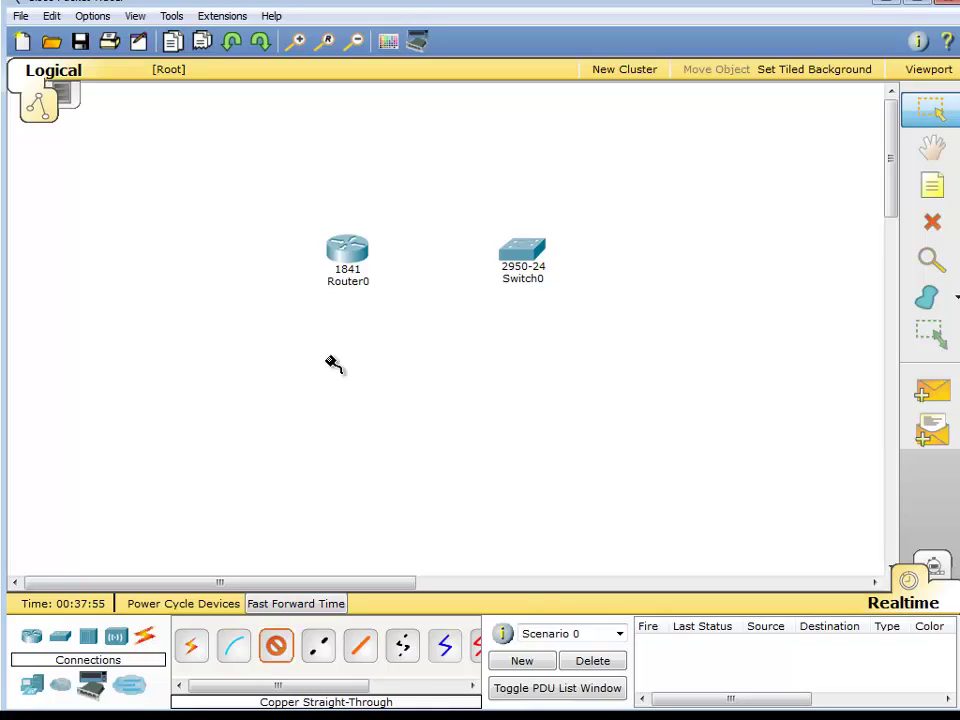
click(347, 252)
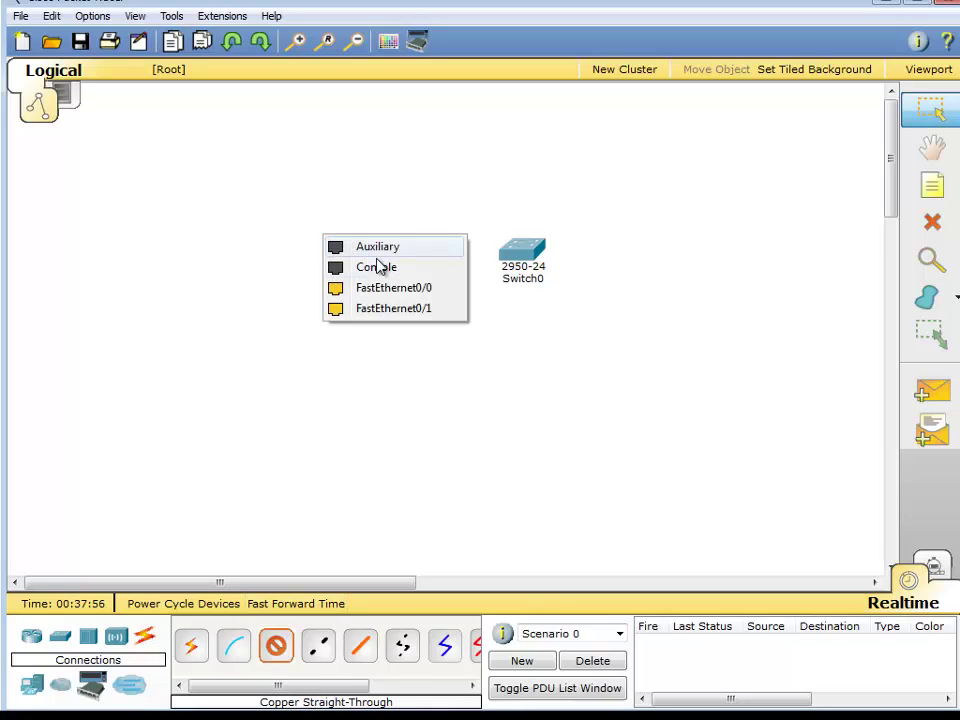
click(418, 290)
click(524, 255)
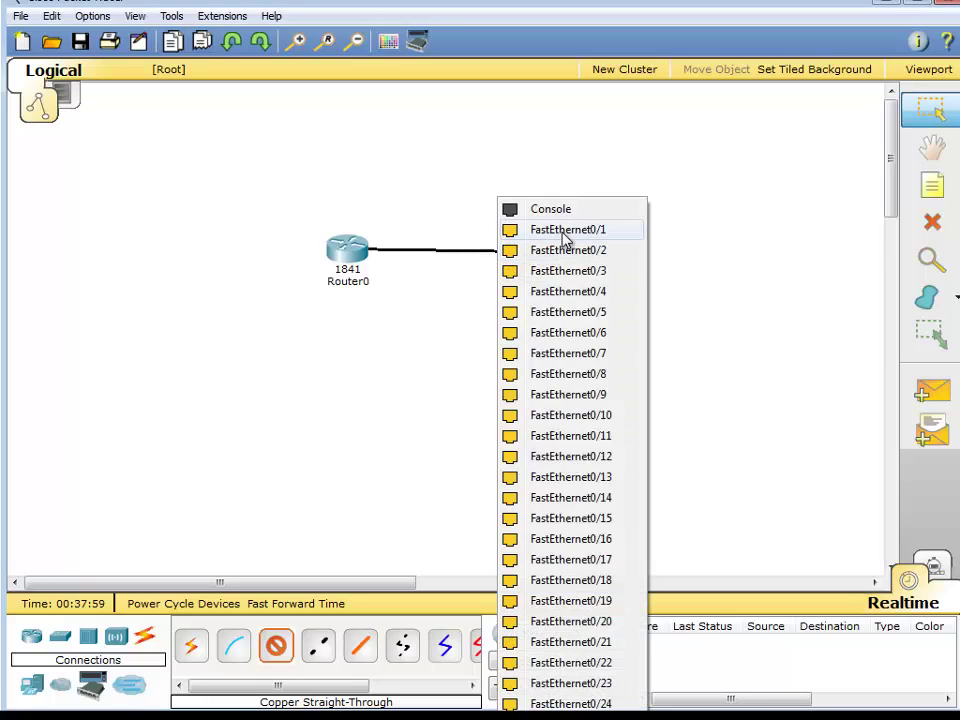
click(565, 232)
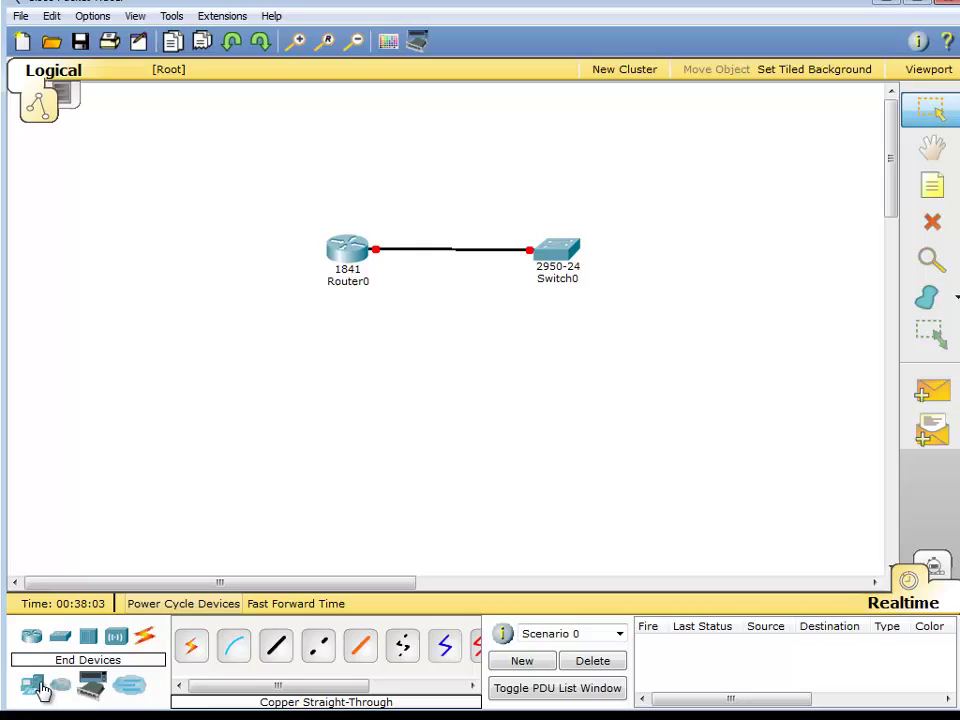
Place a generic PC0 below the switch, cabled from Switch0 FastEthernet0/2 to PC0 FastEthernet0.
click(36, 686)
click(191, 645)
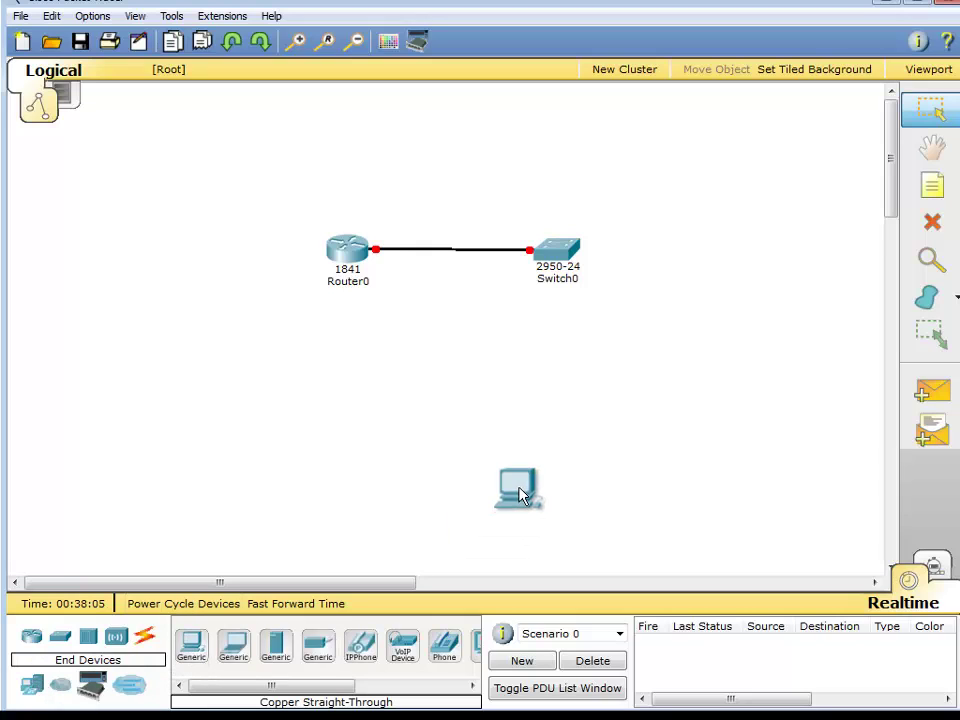
click(552, 384)
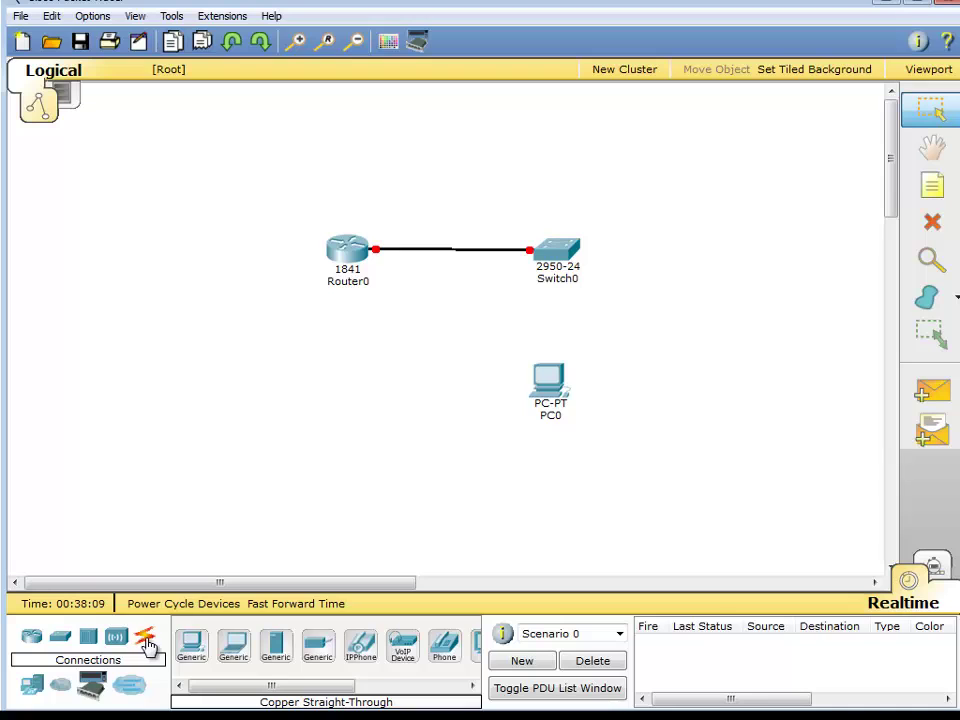
click(146, 643)
click(276, 645)
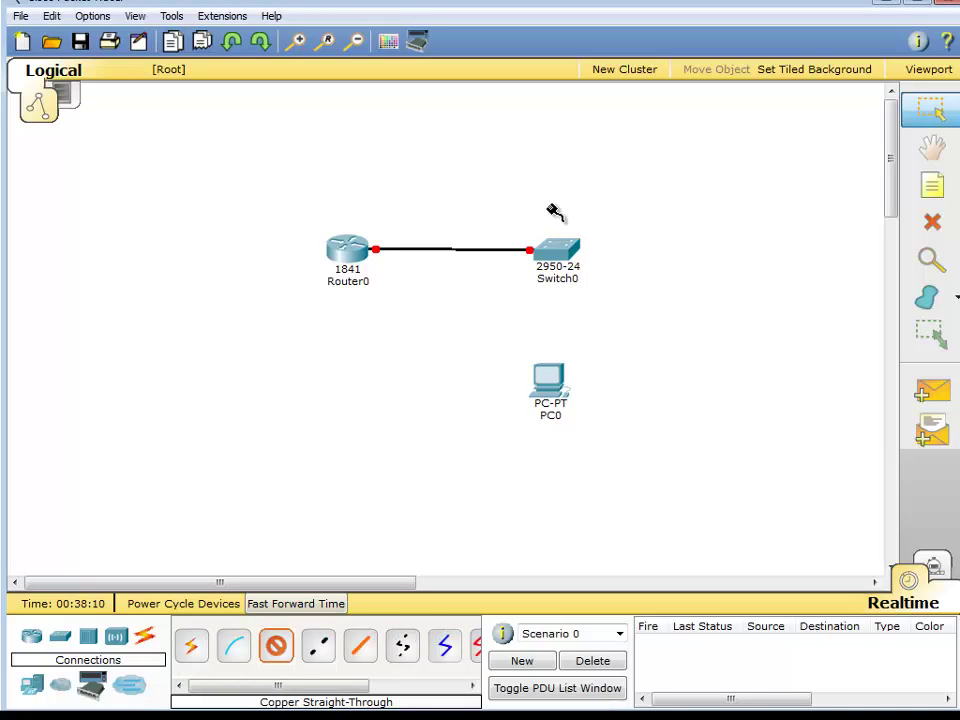
click(573, 258)
click(574, 254)
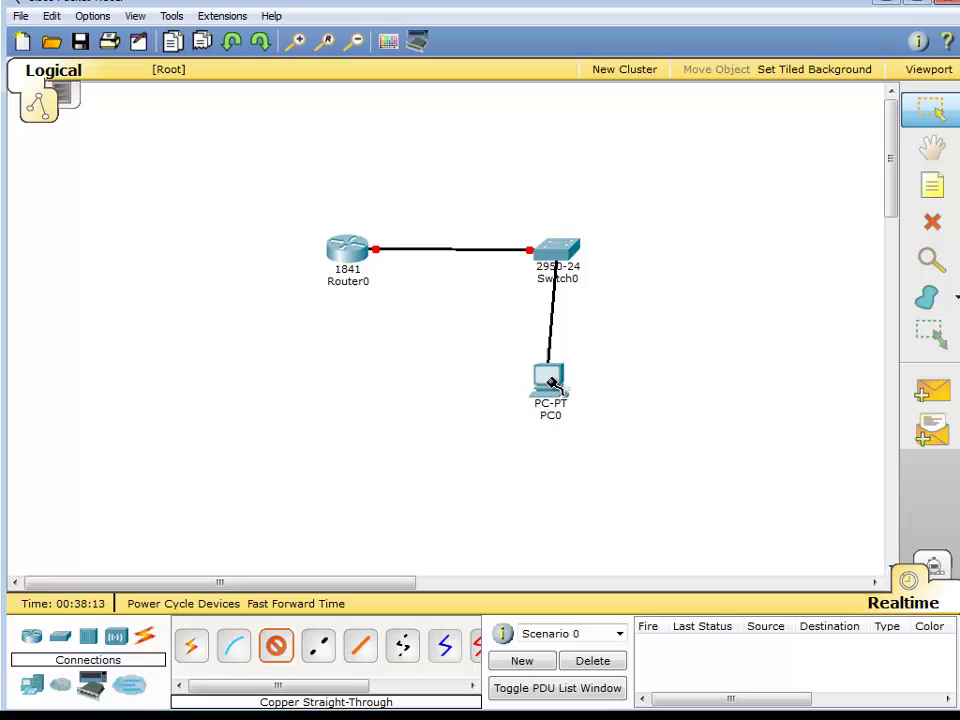
click(553, 383)
click(566, 398)
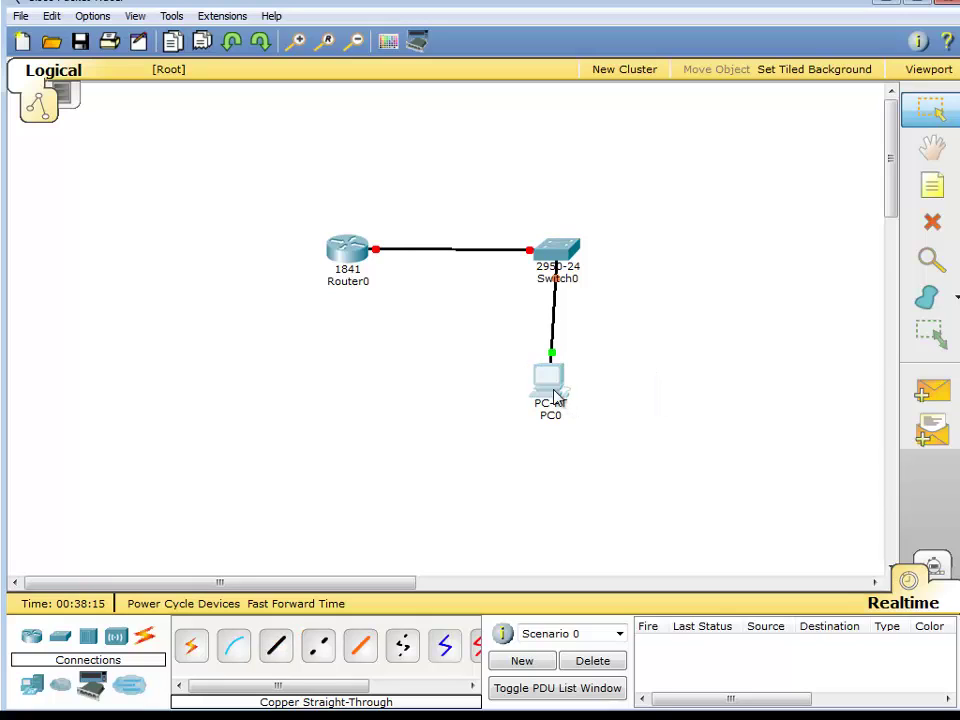
drag(556, 395, 563, 396)
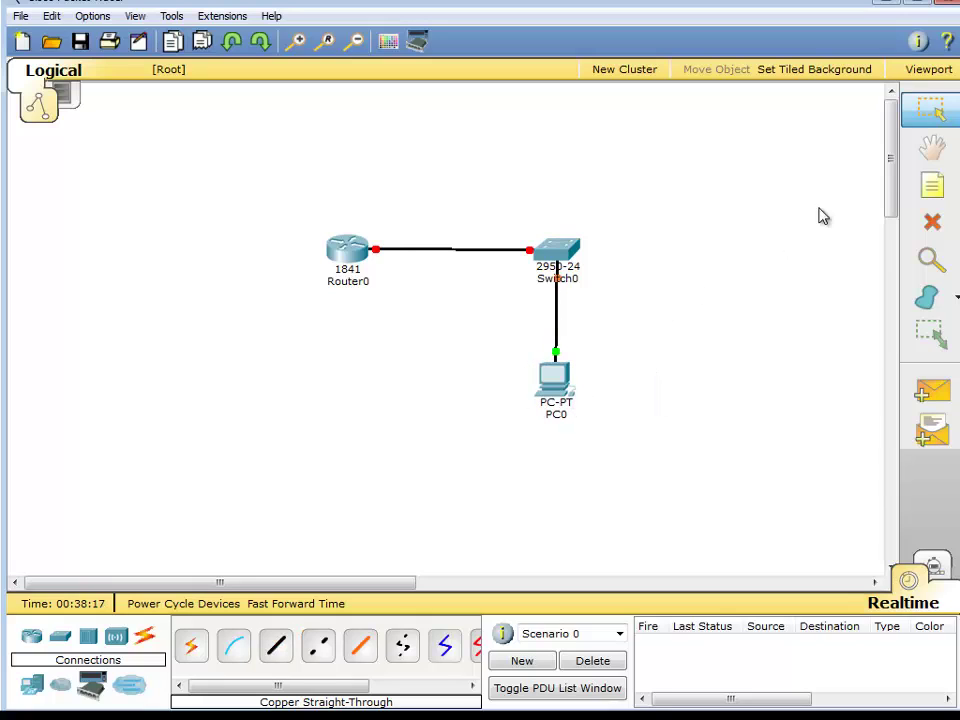
Add text notes labelling the ports fa0/0, fa0/1 and fa0/2.
click(933, 186)
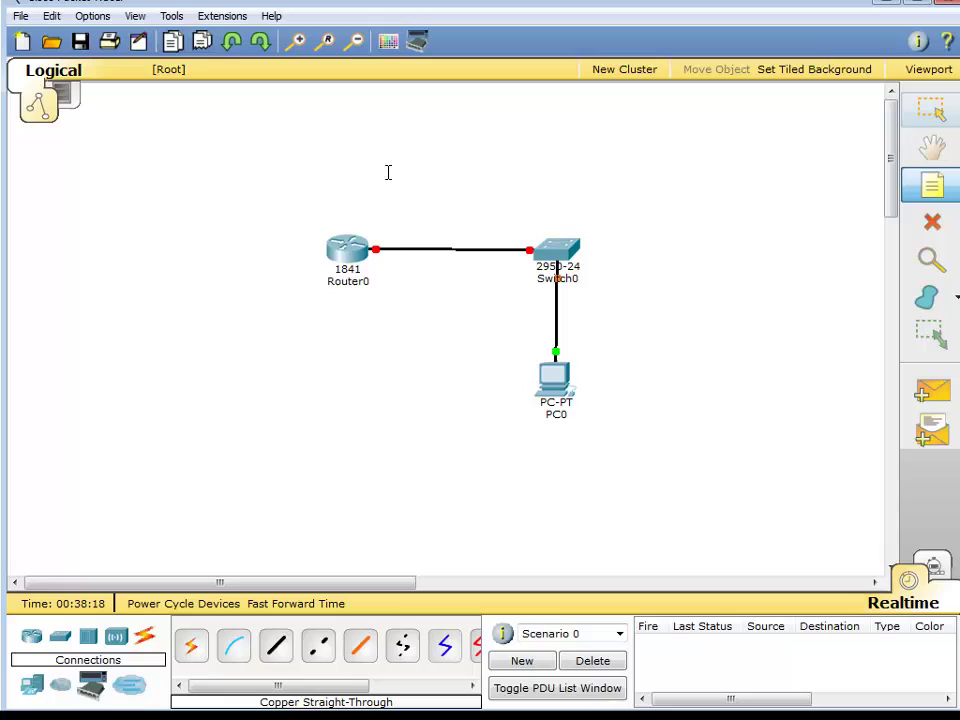
click(379, 222)
text(fa0/0)
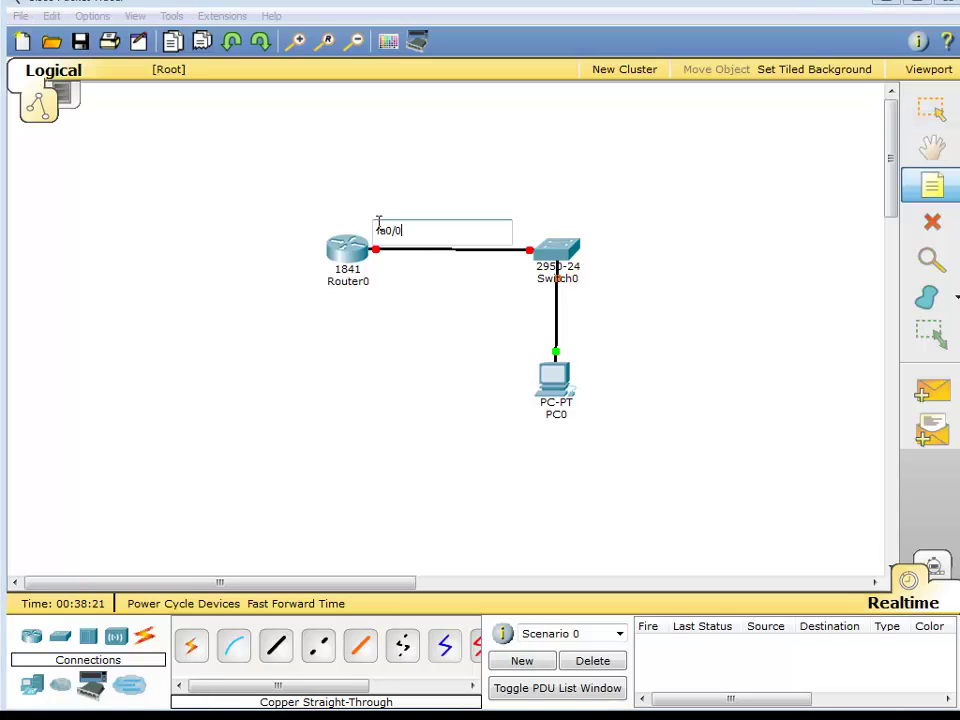
click(427, 298)
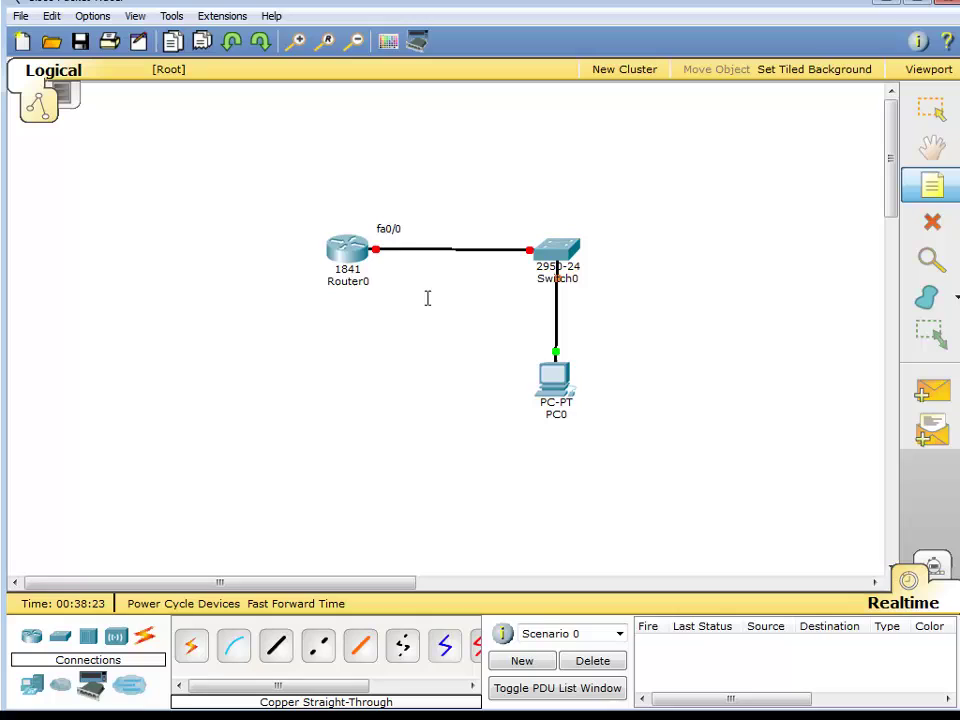
click(503, 265)
text(fa0/)
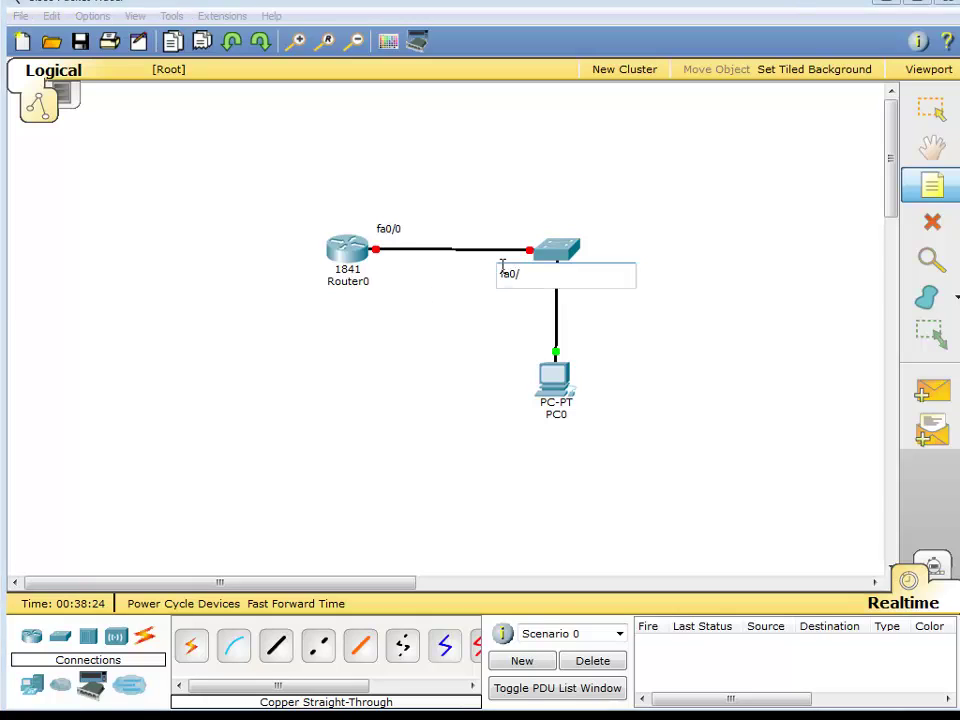
text(1)
click(935, 184)
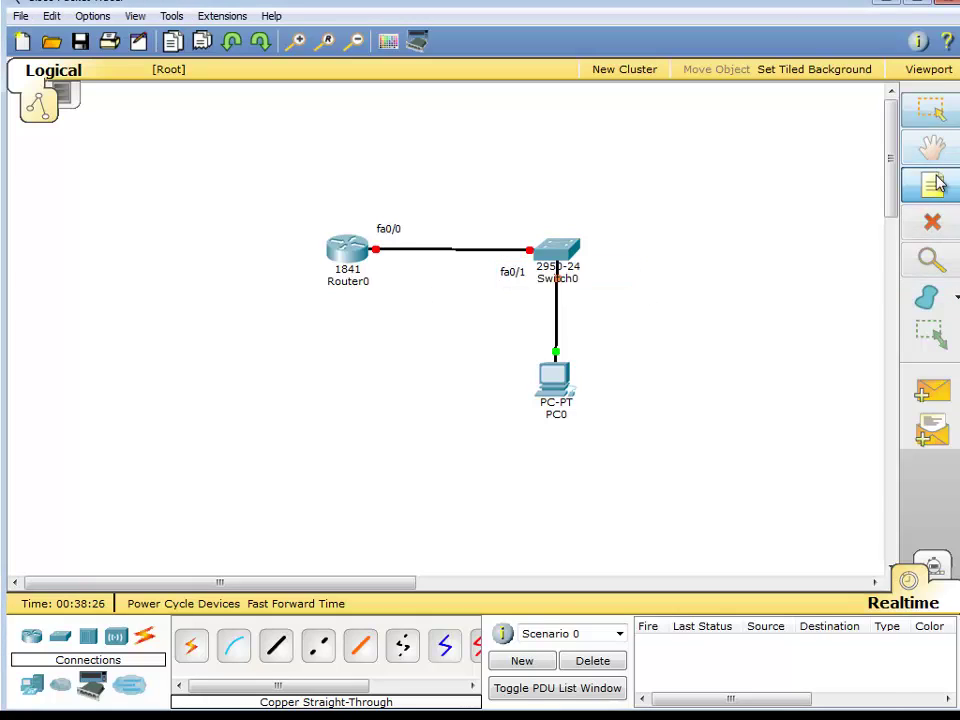
click(587, 289)
text(fa0)
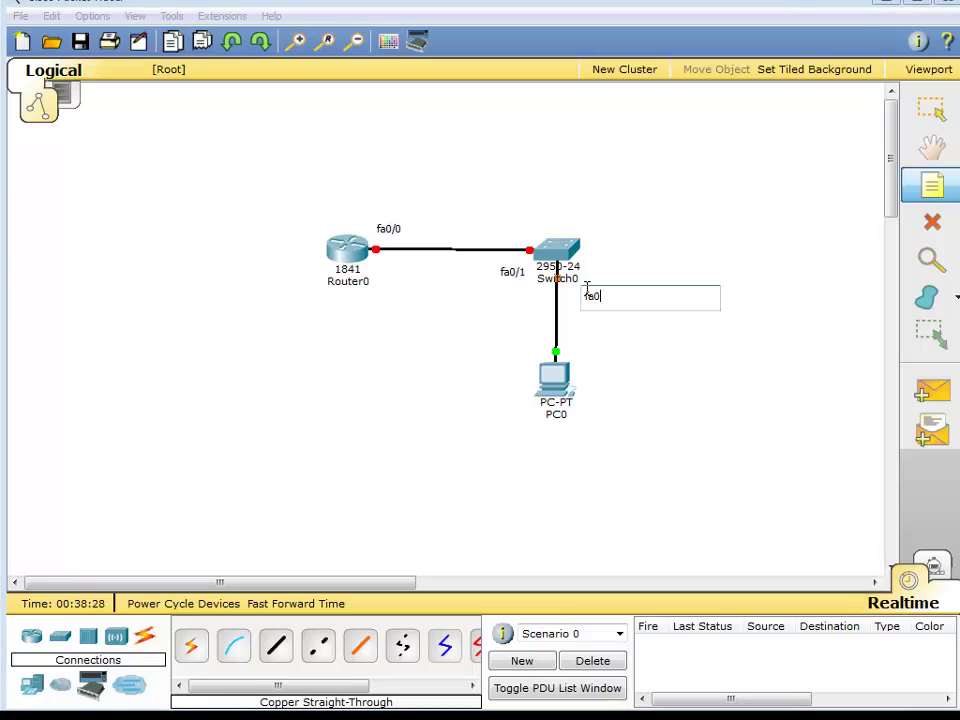
text(/2)
key(Escape)
drag(553, 388, 555, 410)
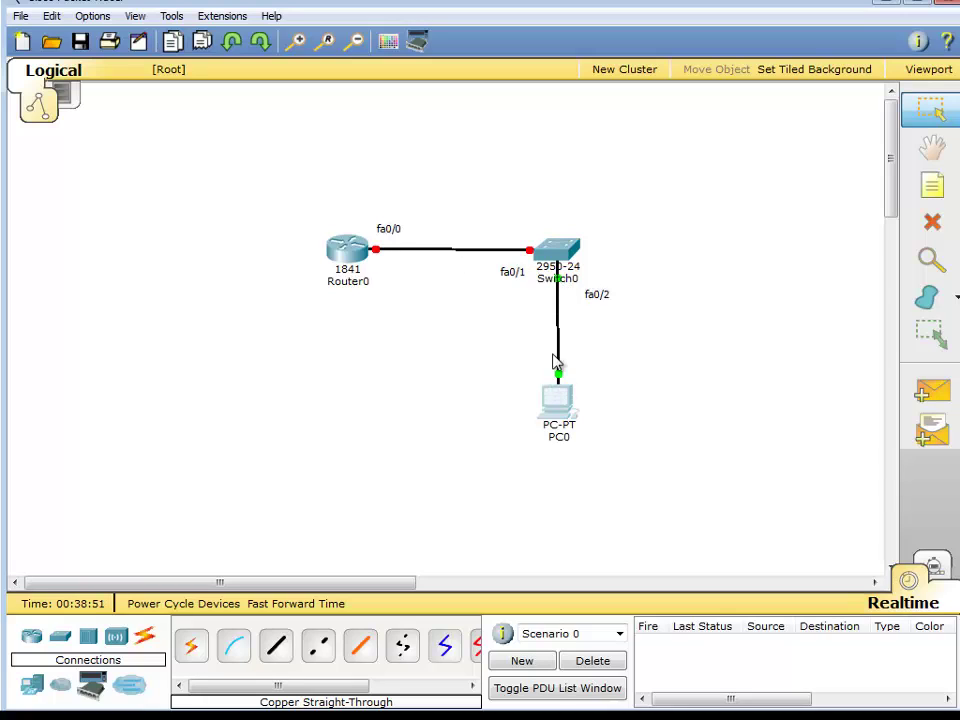
mouse_move(562, 398)
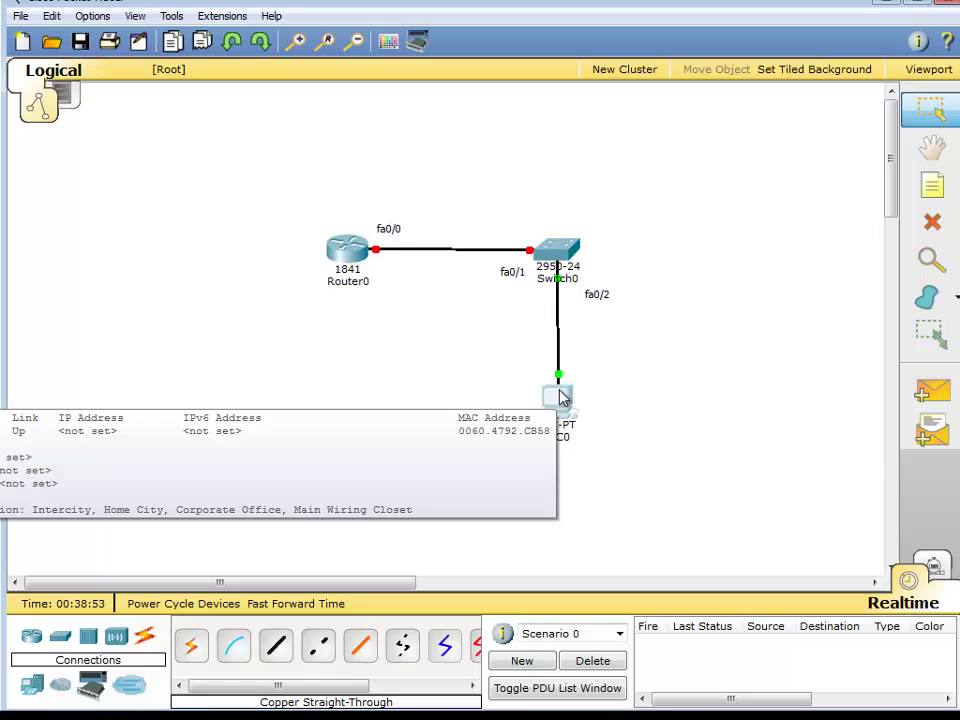
mouse_move(565, 430)
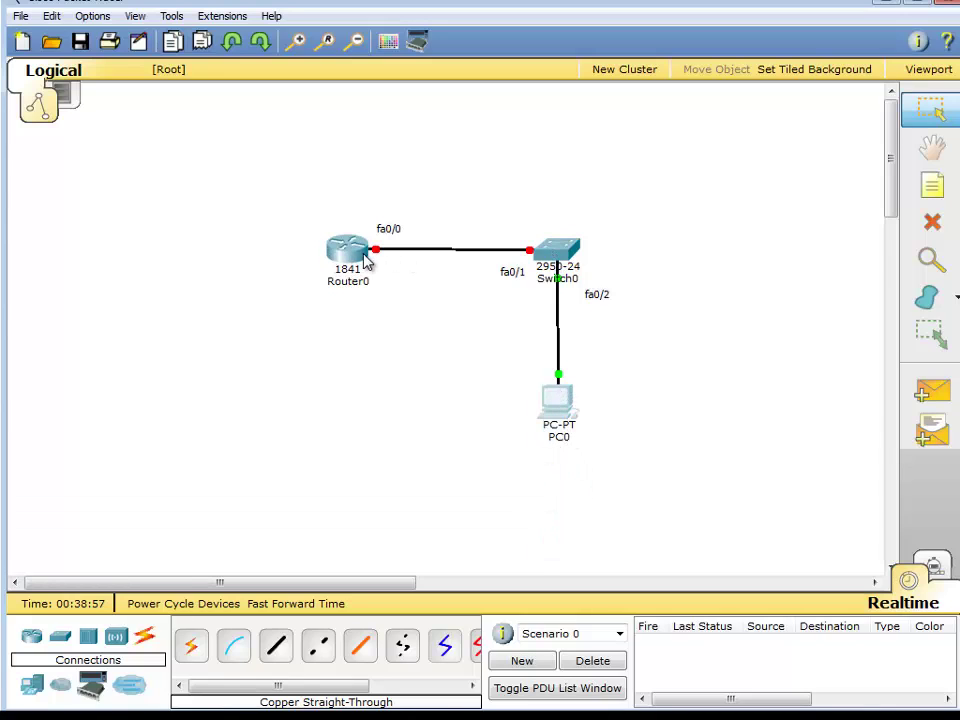
mouse_move(380, 258)
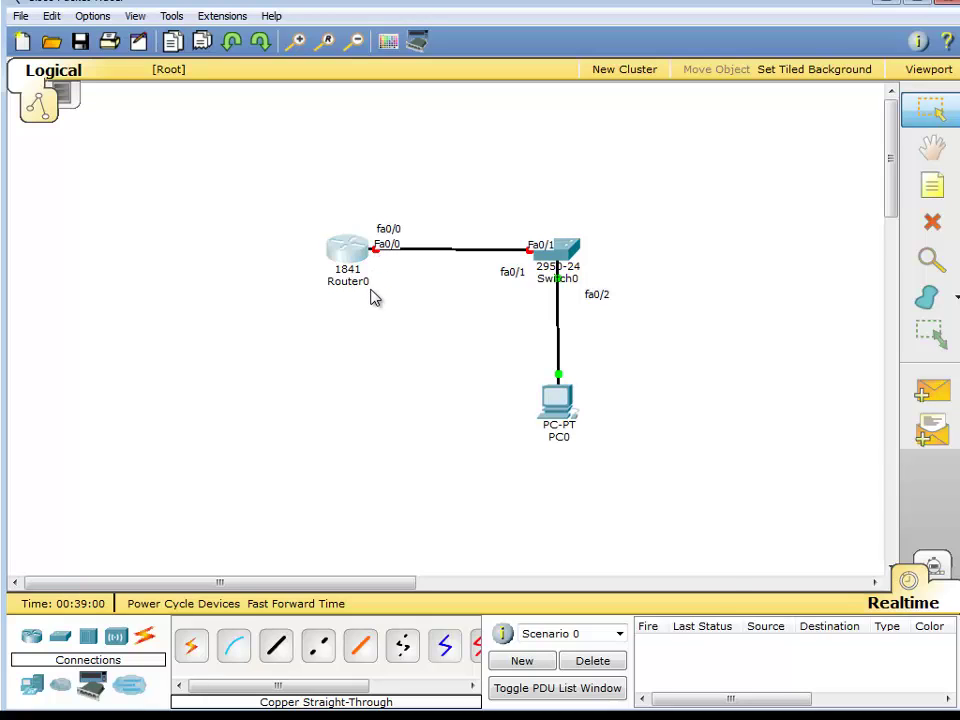
Close Router0's window, push Notepad's old IP address notes out of view, and move Notepad right.
click(373, 292)
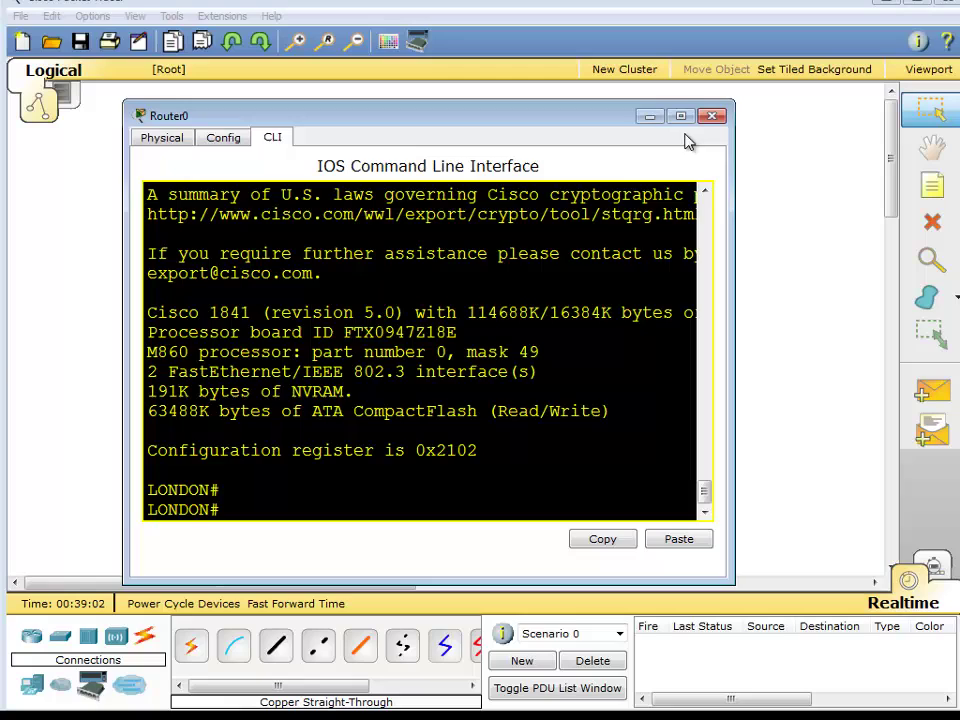
key(alt+F4)
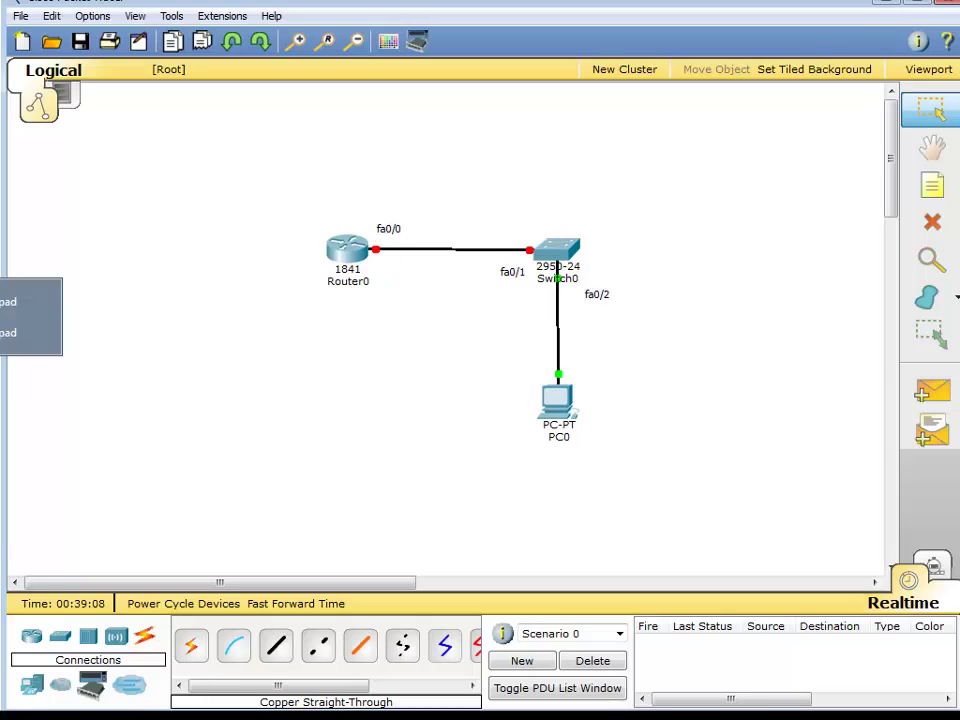
click(20, 330)
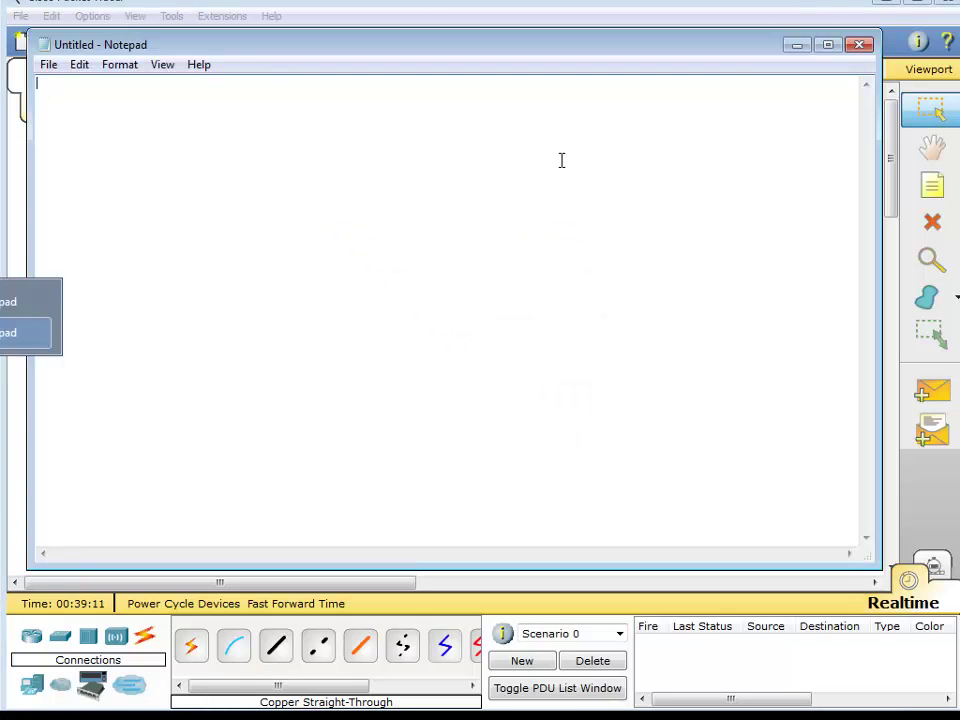
click(800, 45)
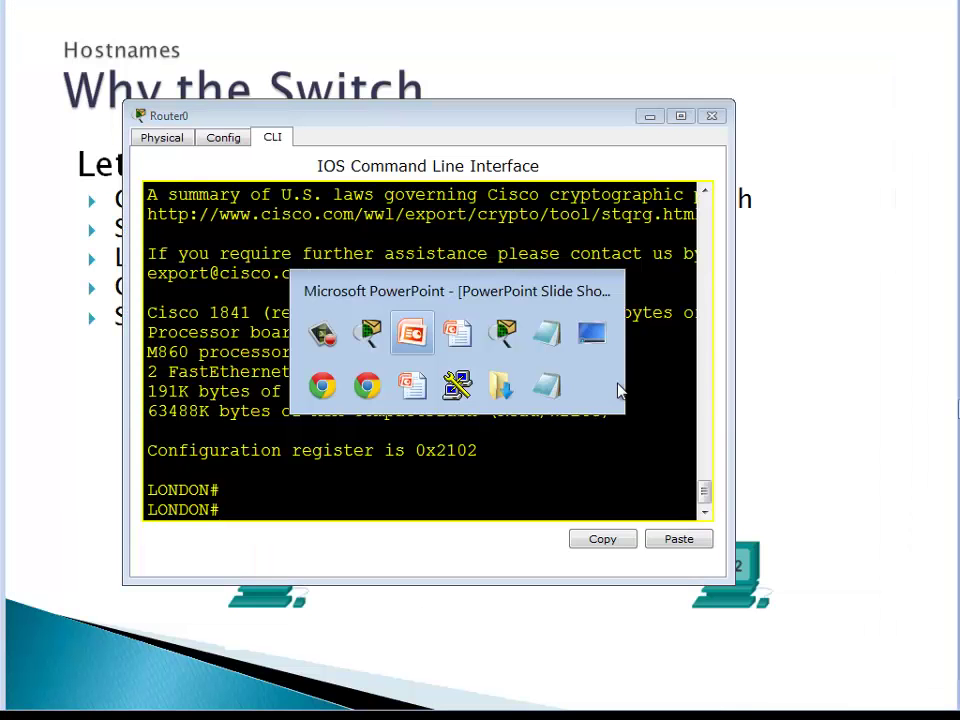
key(alt+Tab)
key(alt+Tab)
key(Return)
key(Return)
key(Return)
key(Return)
key(Return)
key(Return)
key(Return)
key(Return)
key(Return)
key(Return)
key(Return)
key(Return)
key(Return)
key(Return)
key(Return)
key(Return)
key(Return)
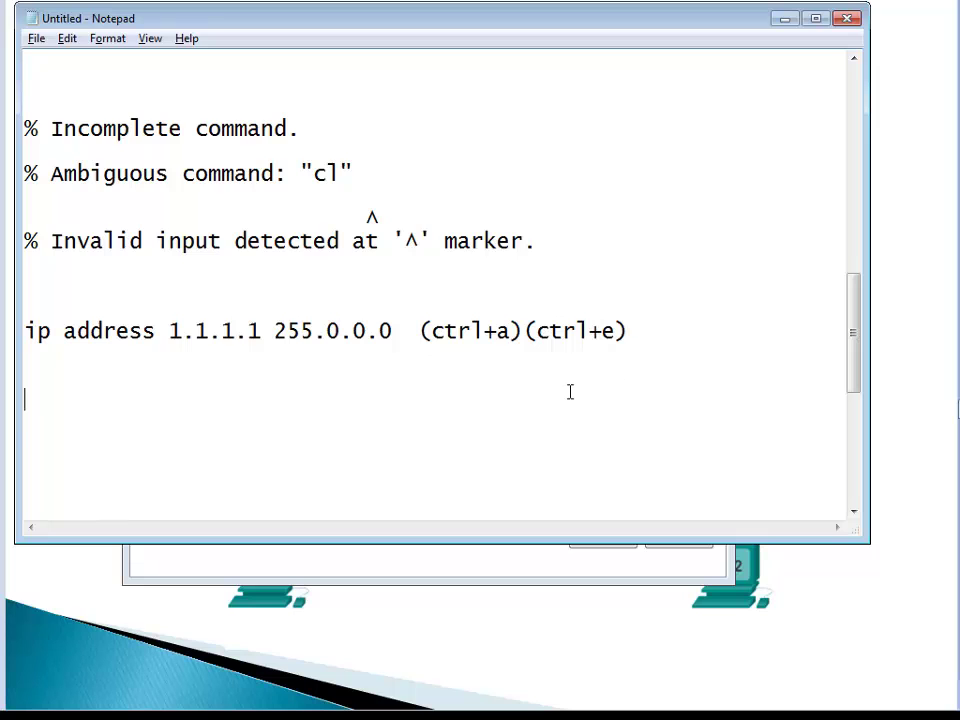
key(Return)
key(Return)
key(Return)
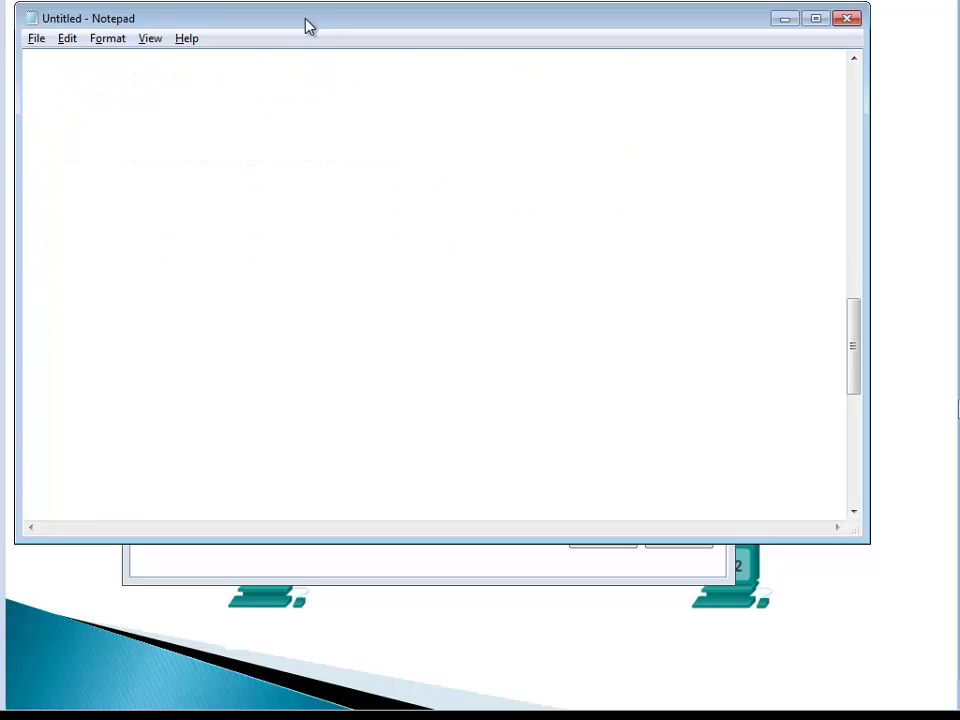
drag(306, 26, 645, 20)
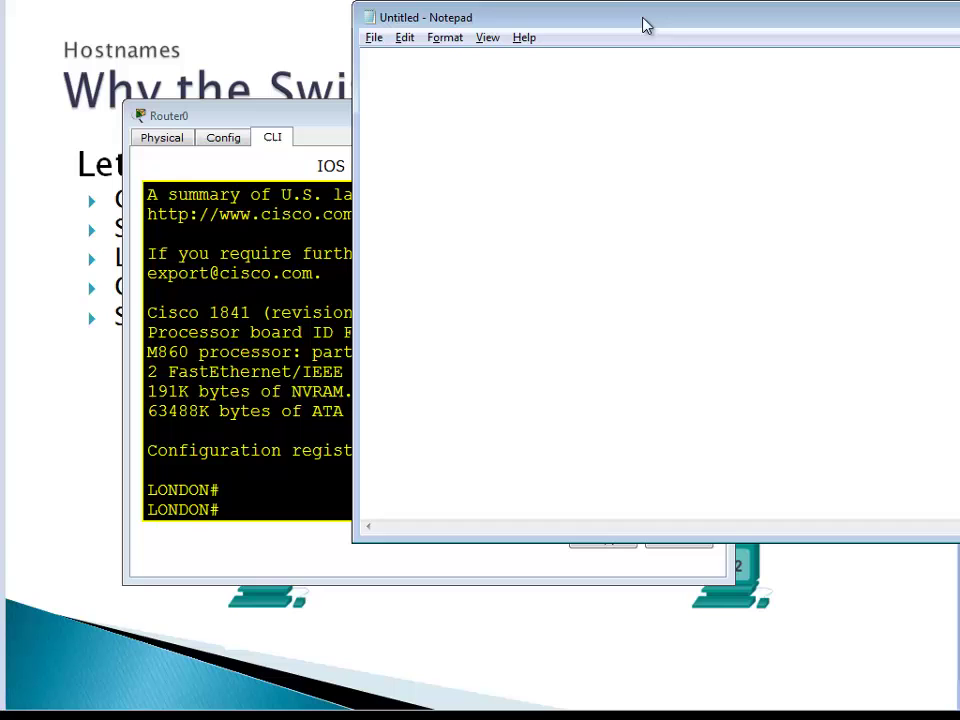
Move Router0, Switch0 and PC0 together toward the upper left, then return to Notepad.
key(alt+Tab)
key(alt+Tab)
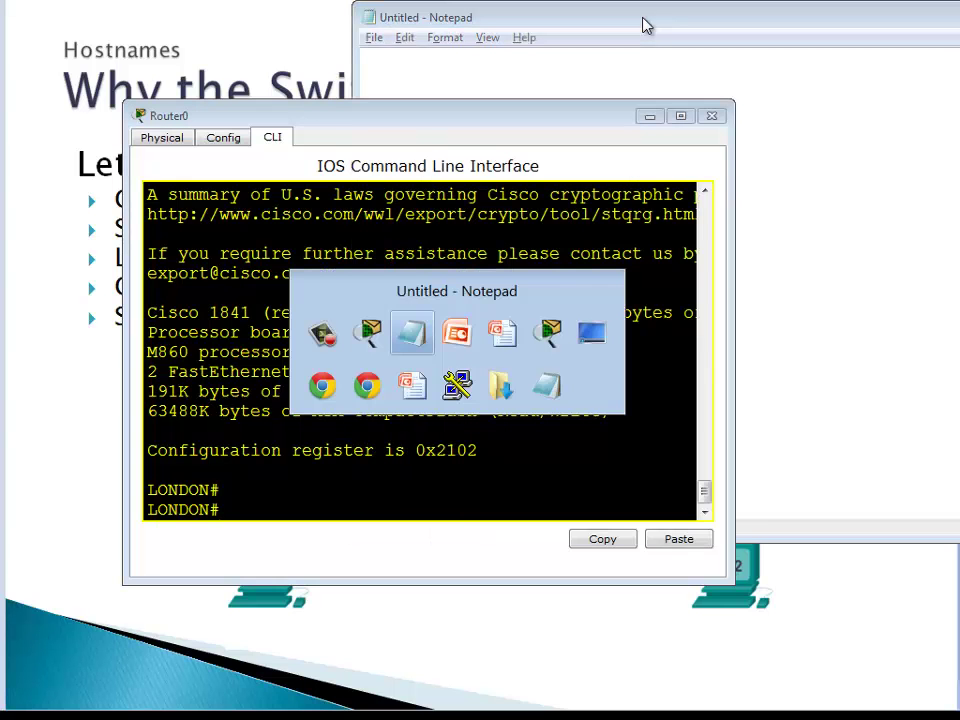
key(alt+Tab)
key(alt+Tab)
key(alt+Tab)
key(alt+Tab)
key(alt+Tab)
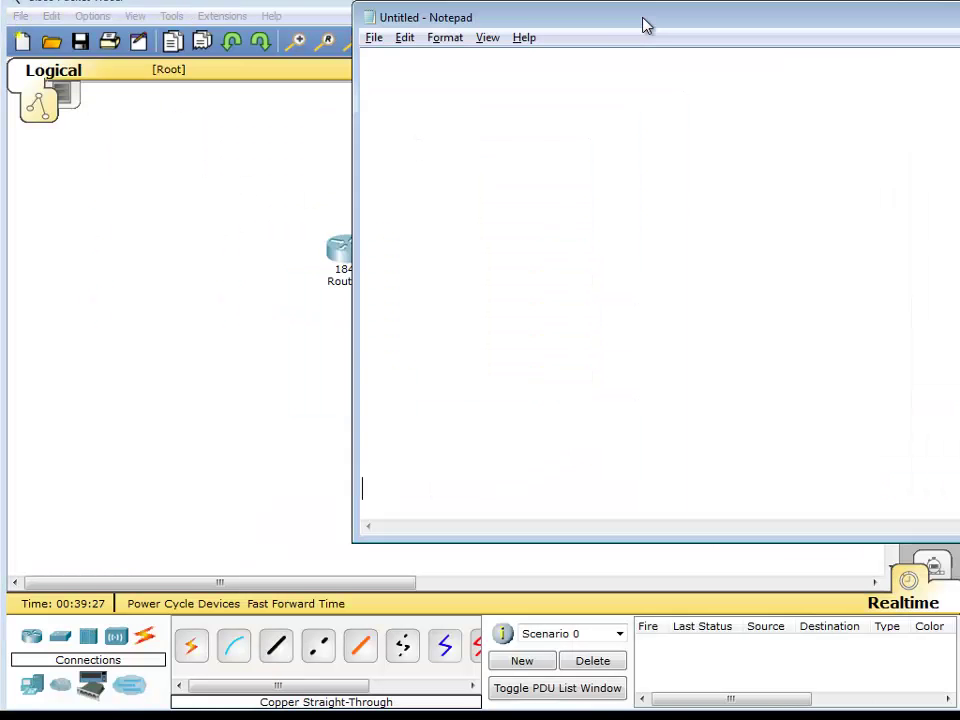
click(246, 257)
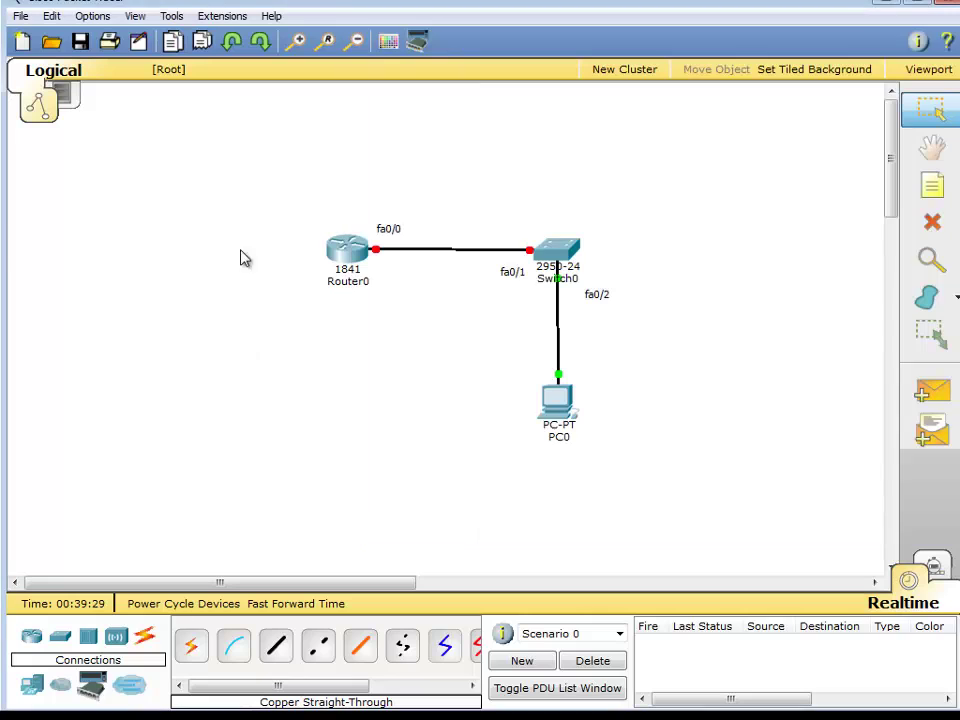
drag(250, 185, 673, 495)
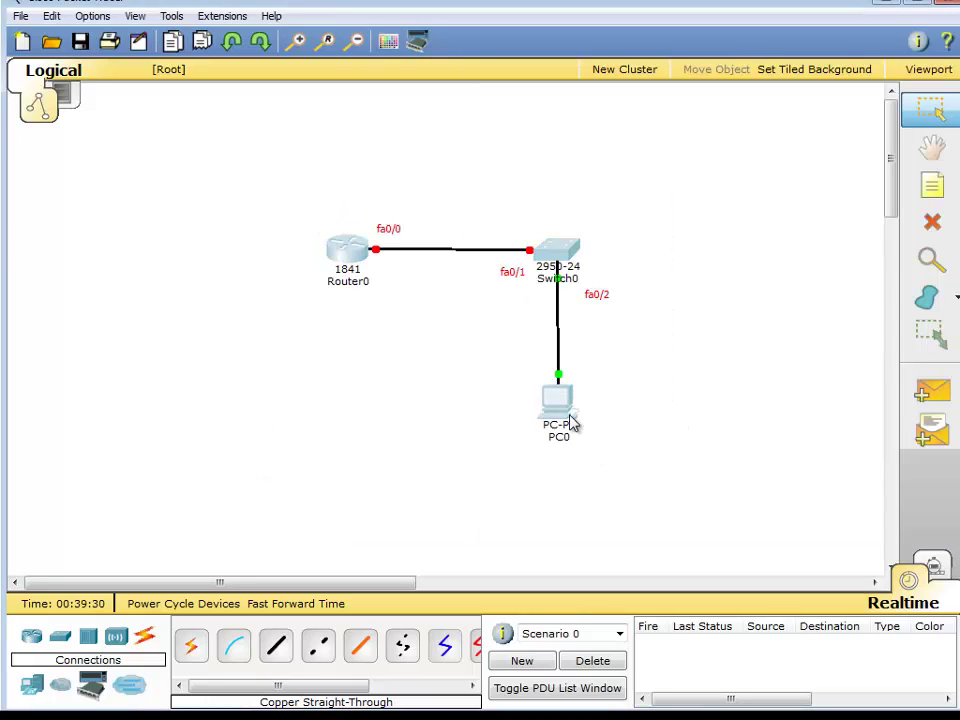
drag(563, 415, 294, 371)
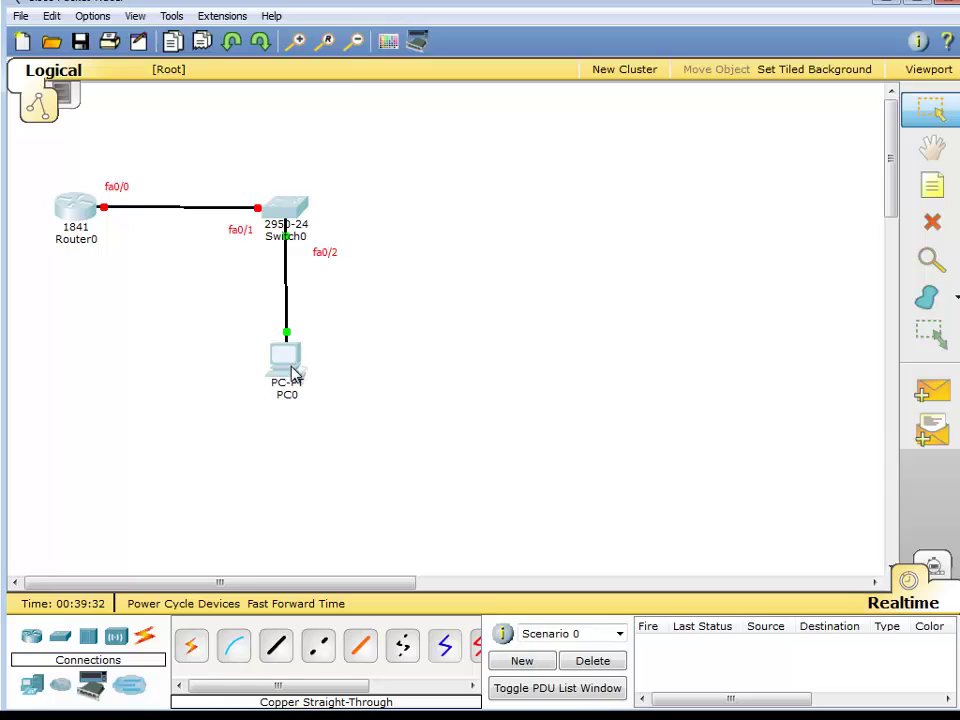
key(alt+Tab)
Type the lines enable, configure terminal, ! and hostname LONDON into the Notepad document.
click(529, 236)
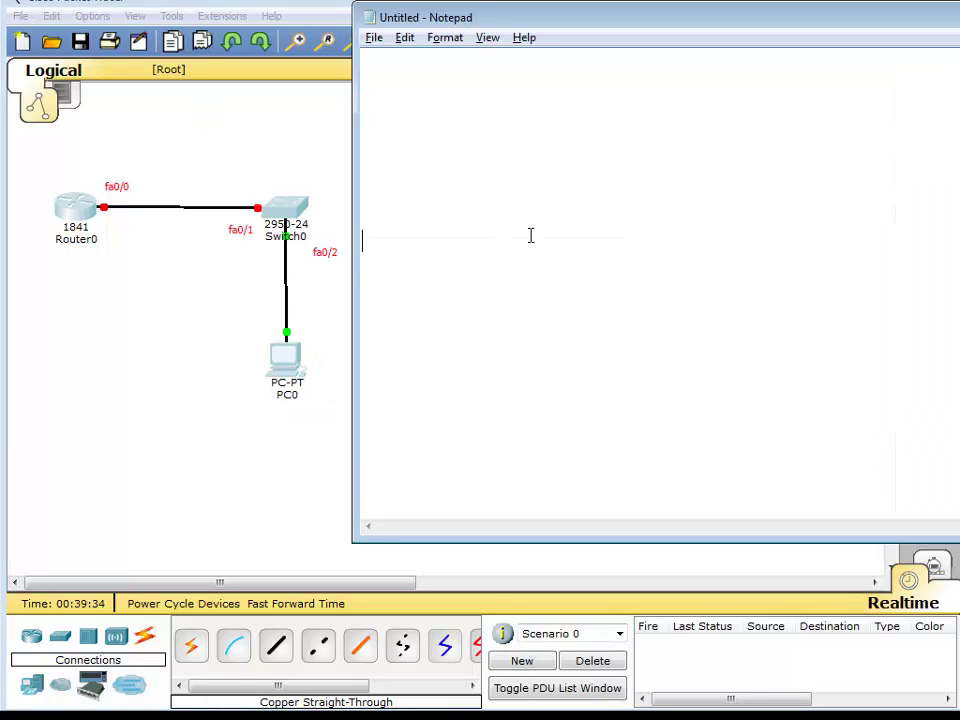
click(406, 110)
text(enable)
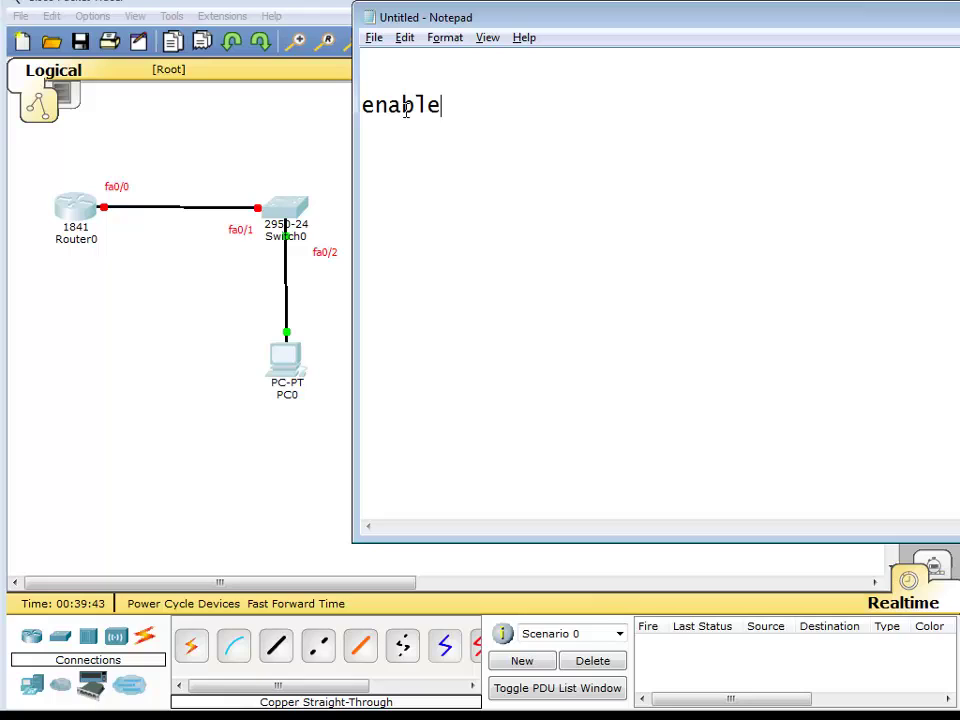
key(Return)
text(configure )
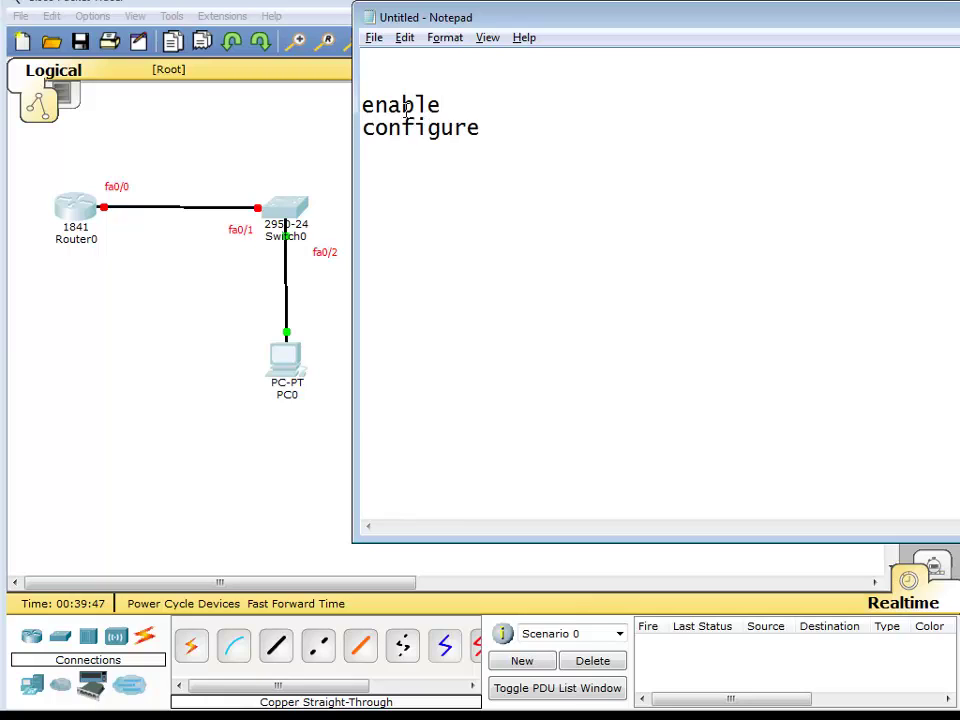
text(terminal)
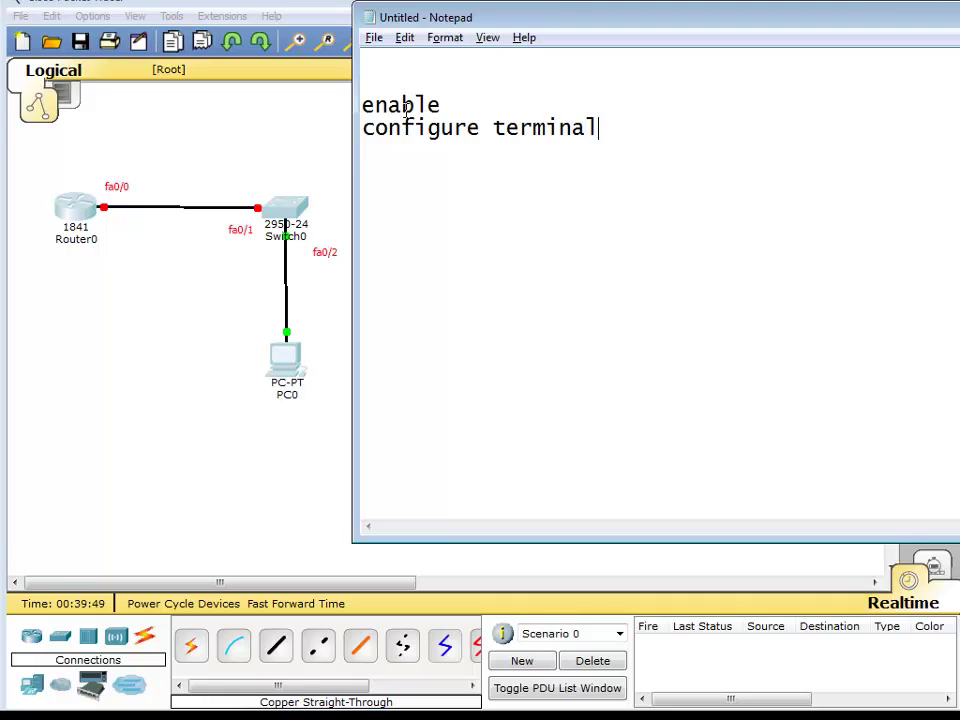
key(Return)
text(!)
text(hos)
text(tna)
key(BackSpace)
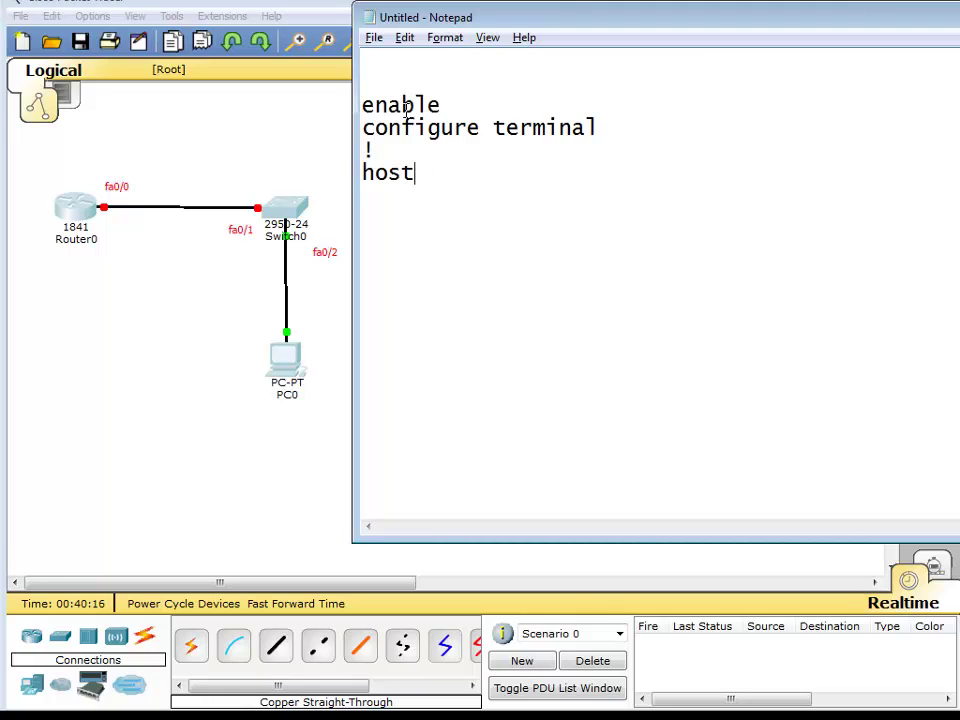
text(name LONDON)
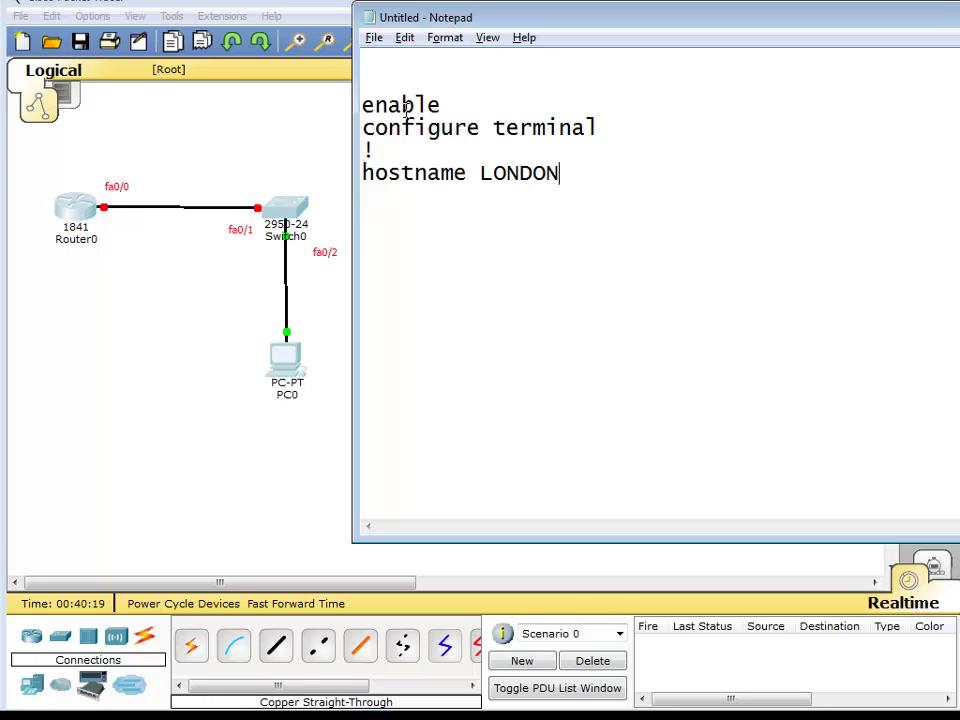
key(Return)
Type an enable password line and an enable secret line, each with its password, below hostname LONDON.
text(enable )
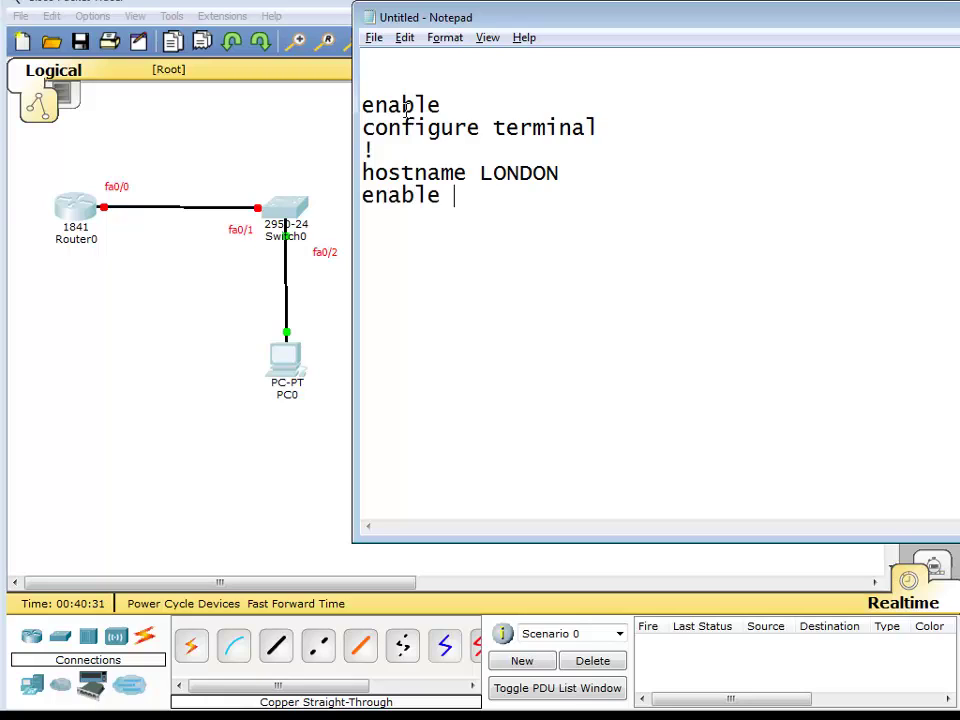
text(password cisco)
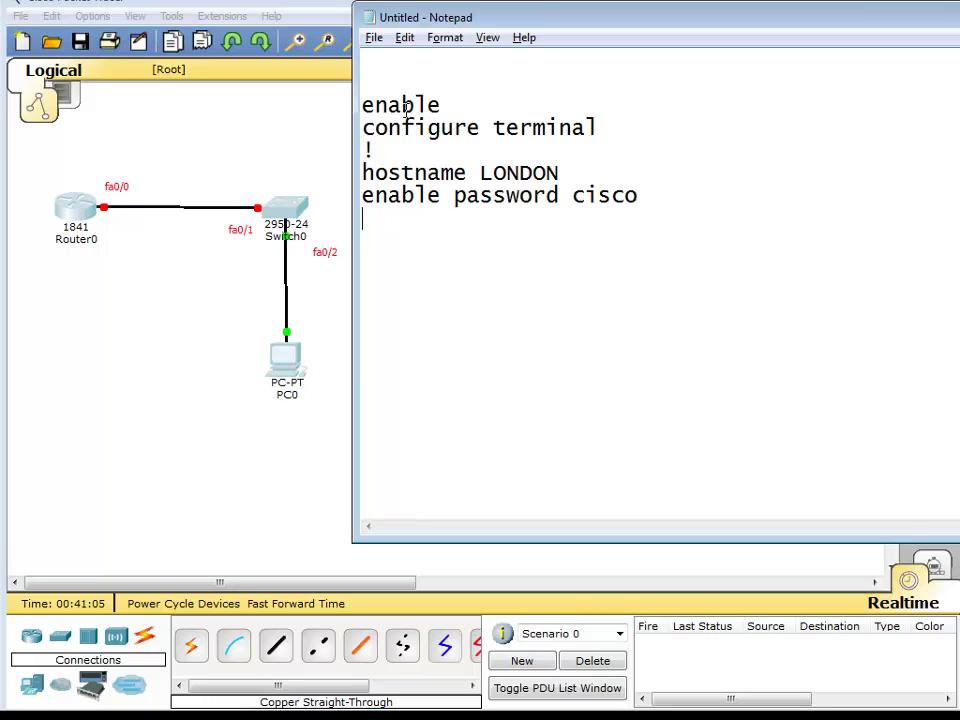
text(enable )
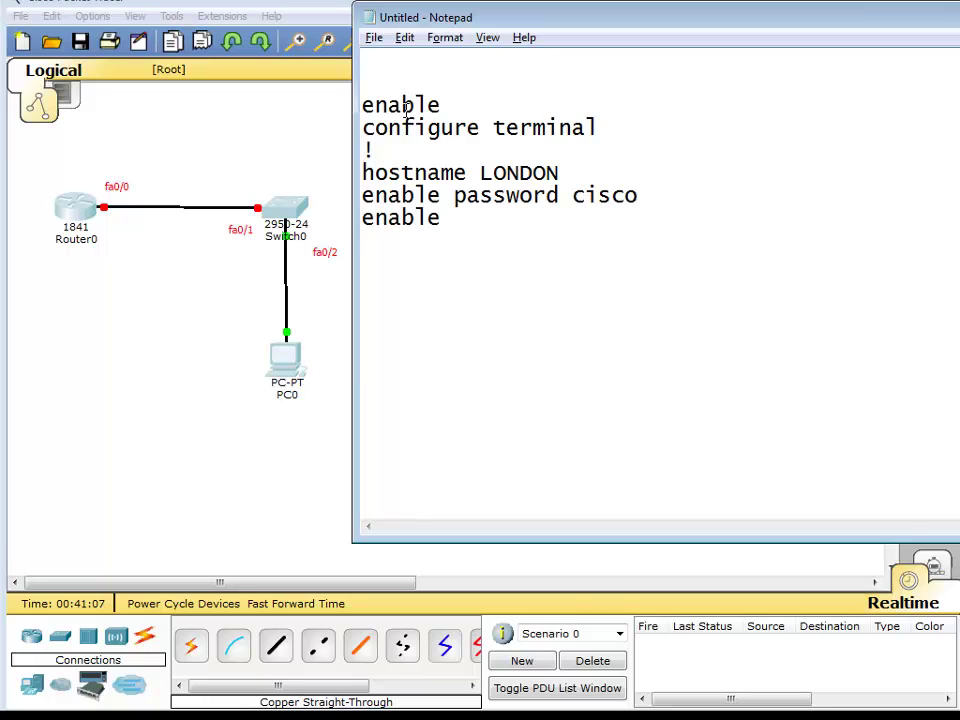
text(secret class)
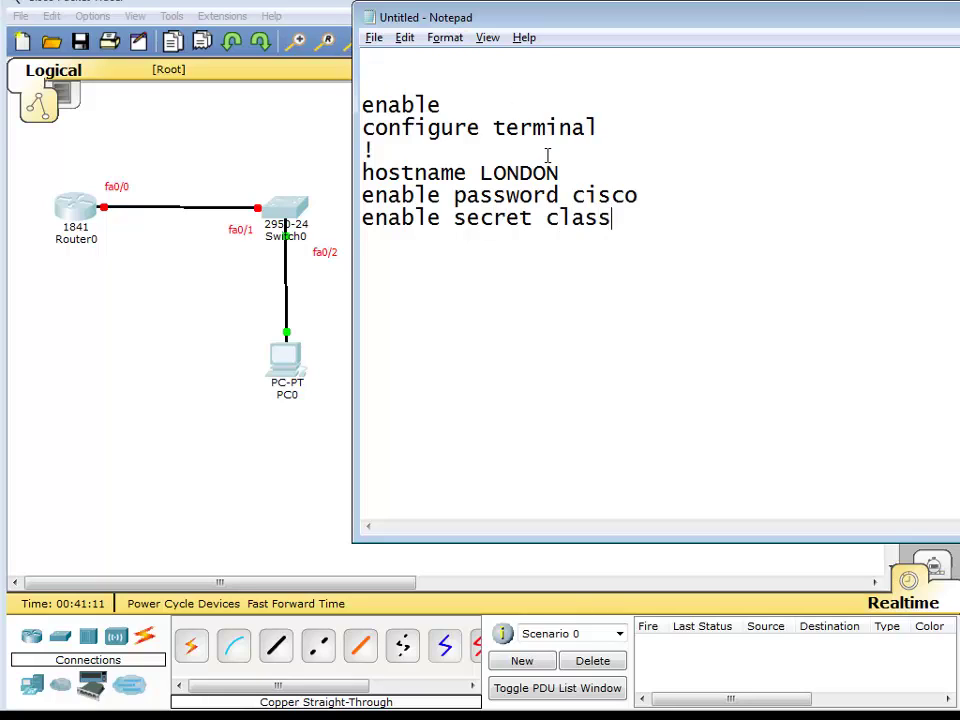
drag(638, 197, 538, 229)
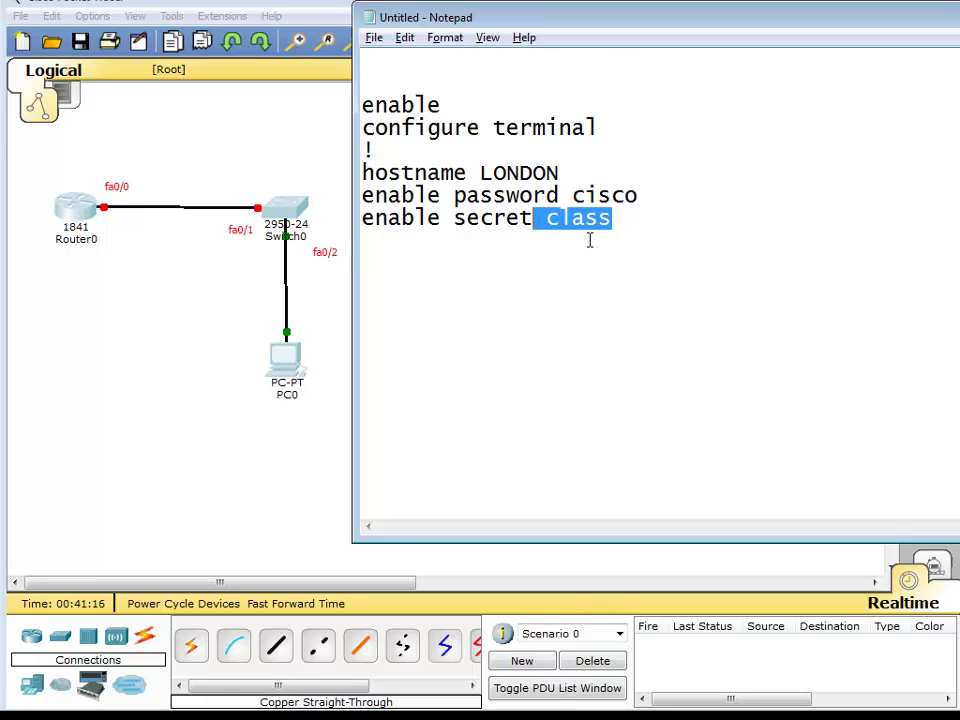
click(589, 240)
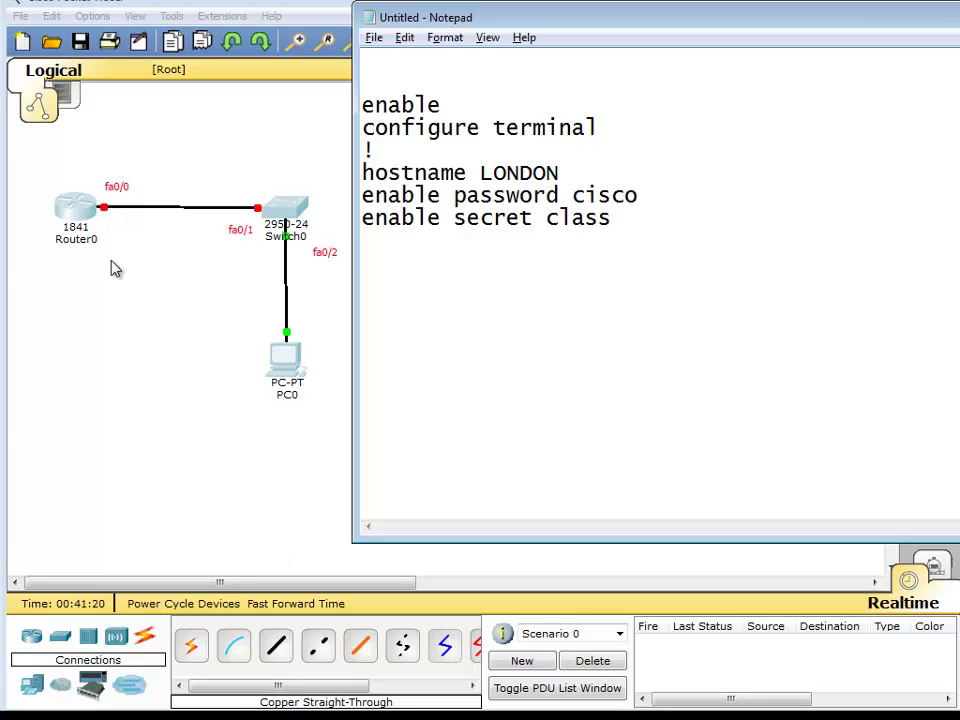
Open Router0's CLI, run enable, disable, enable, then enter configure terminal.
click(75, 210)
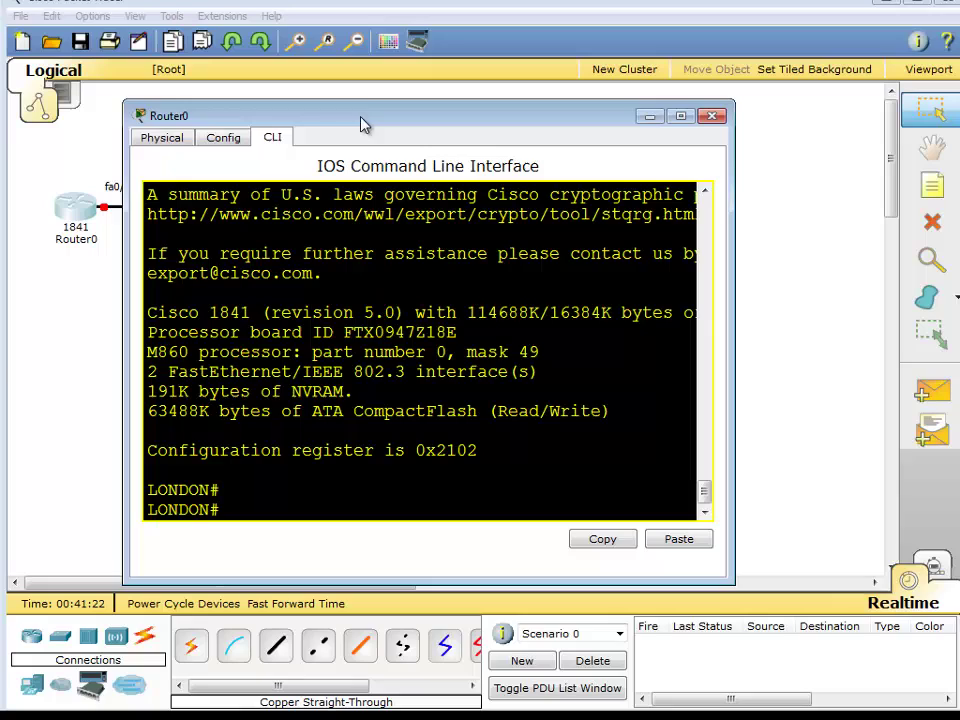
drag(369, 118, 563, 278)
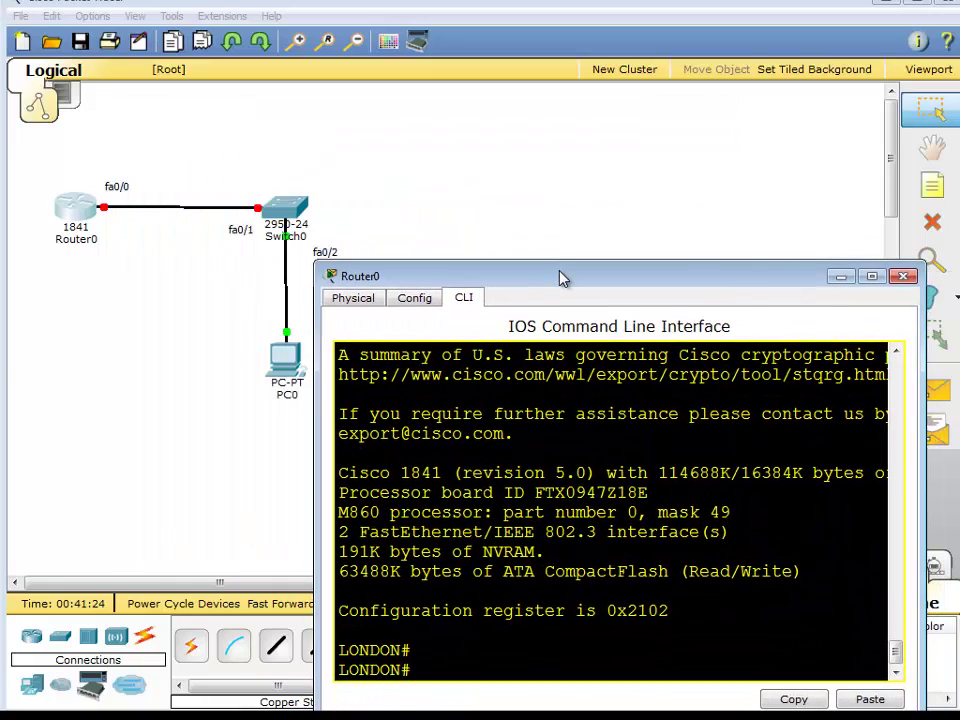
key(alt+Tab)
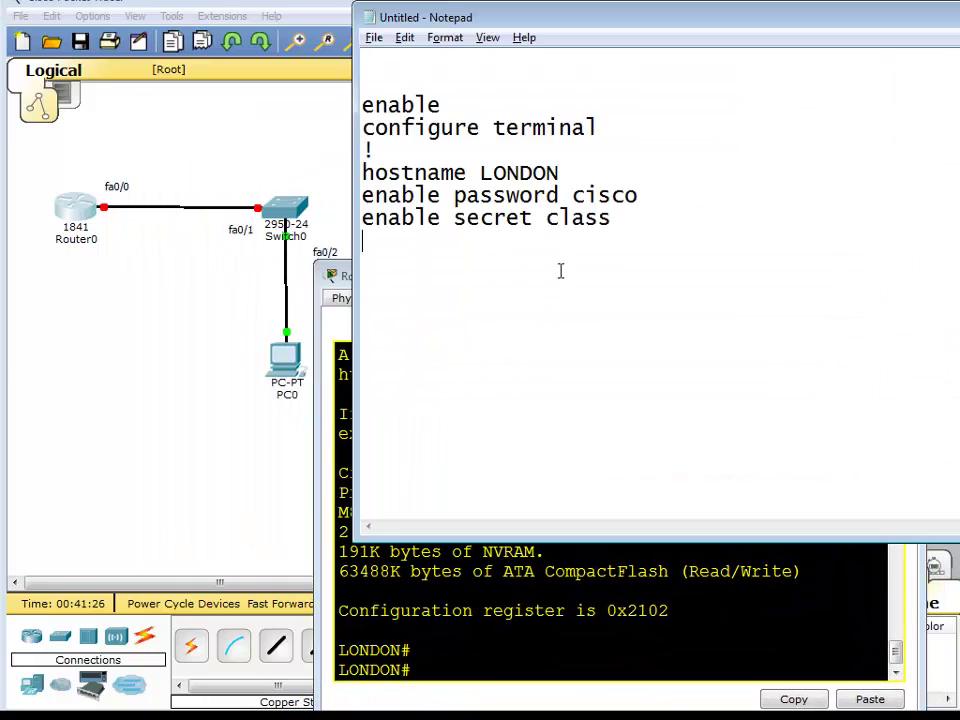
click(606, 572)
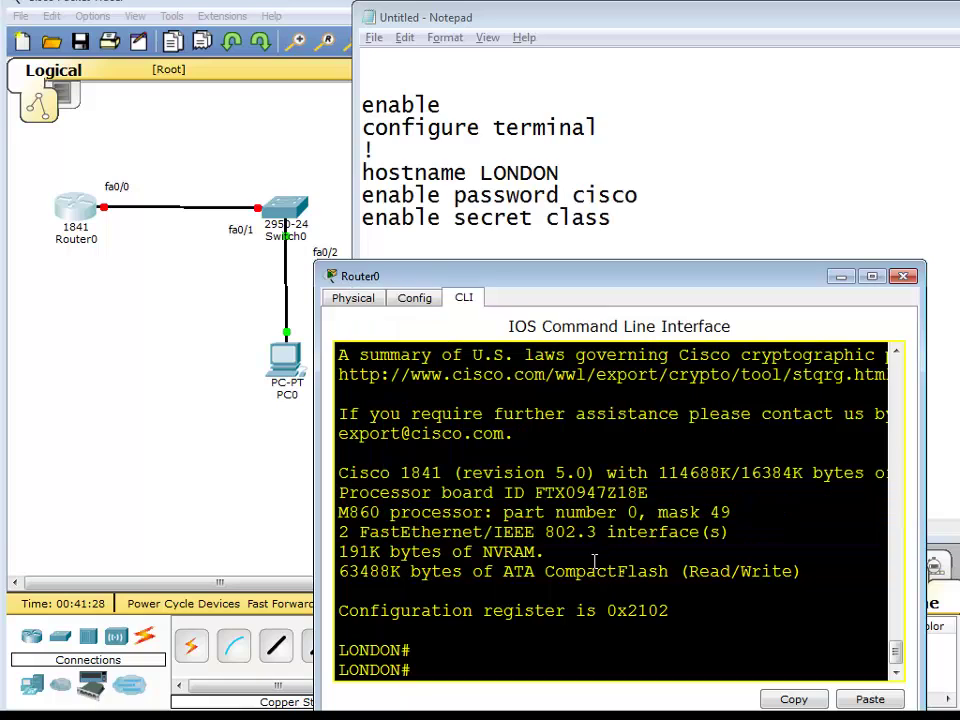
text(enable)
key(Return)
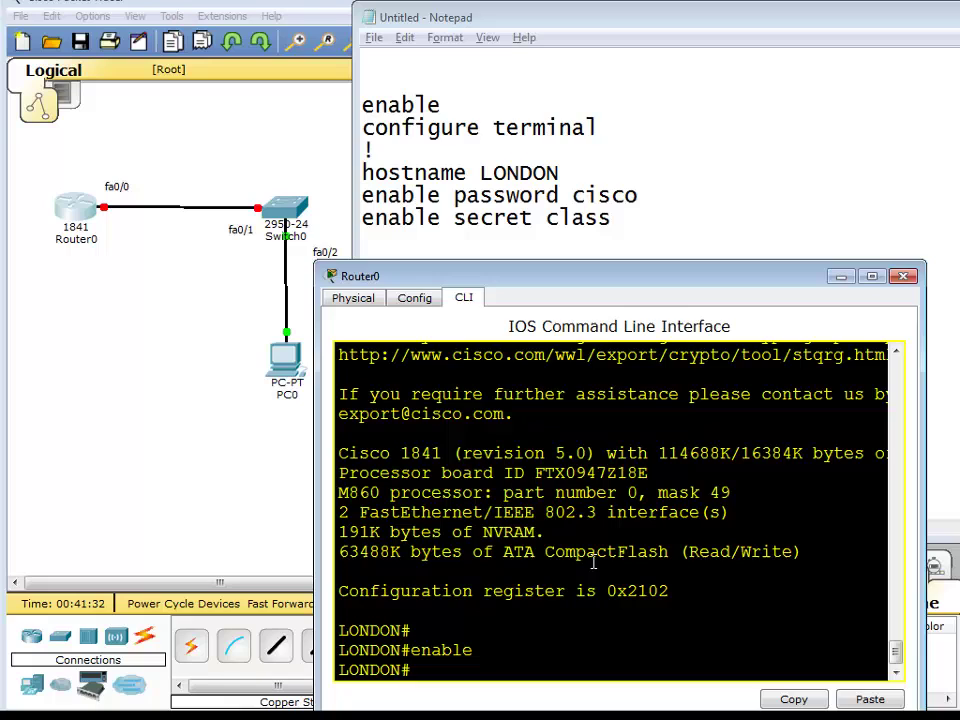
text(disable)
key(Return)
key(Return)
key(Return)
key(Return)
key(Return)
key(Return)
key(Return)
key(Return)
key(Return)
key(Return)
key(Return)
key(Return)
key(Return)
key(Return)
key(Return)
key(Return)
key(Return)
key(Return)
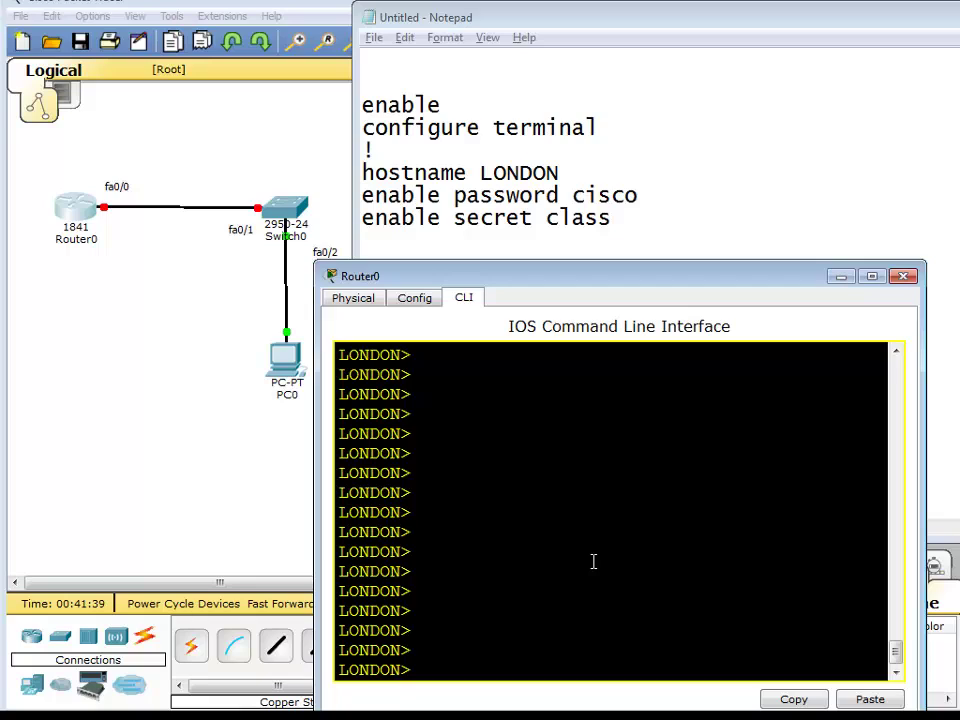
text(enable)
key(Return)
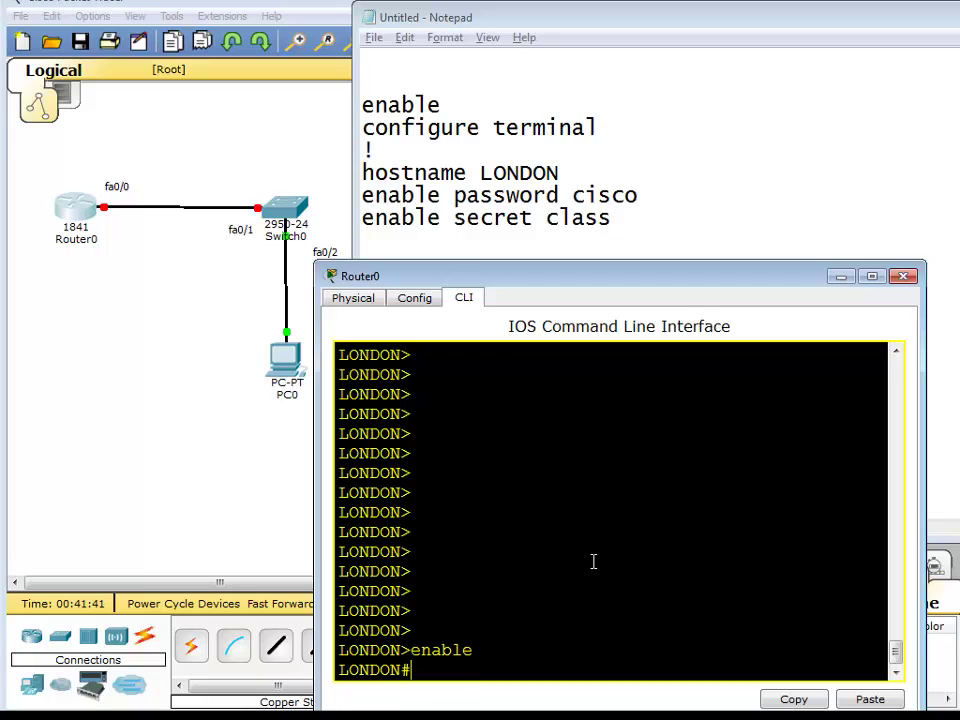
text(configure terminal)
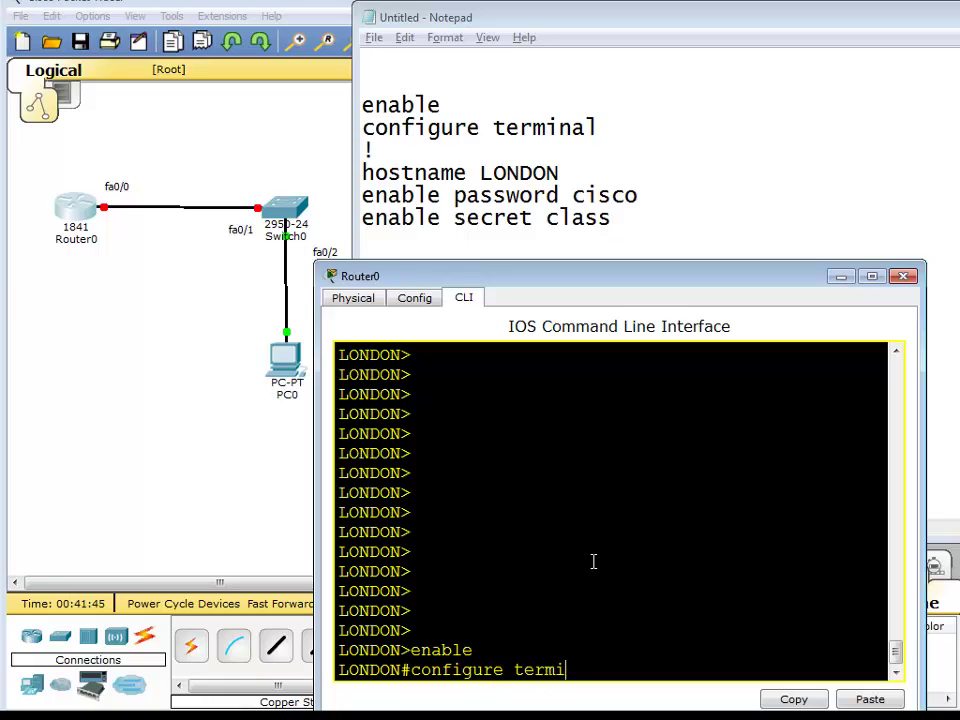
key(Return)
key(Return)
key(Return)
key(Return)
key(Return)
key(Return)
key(Return)
key(Return)
key(Return)
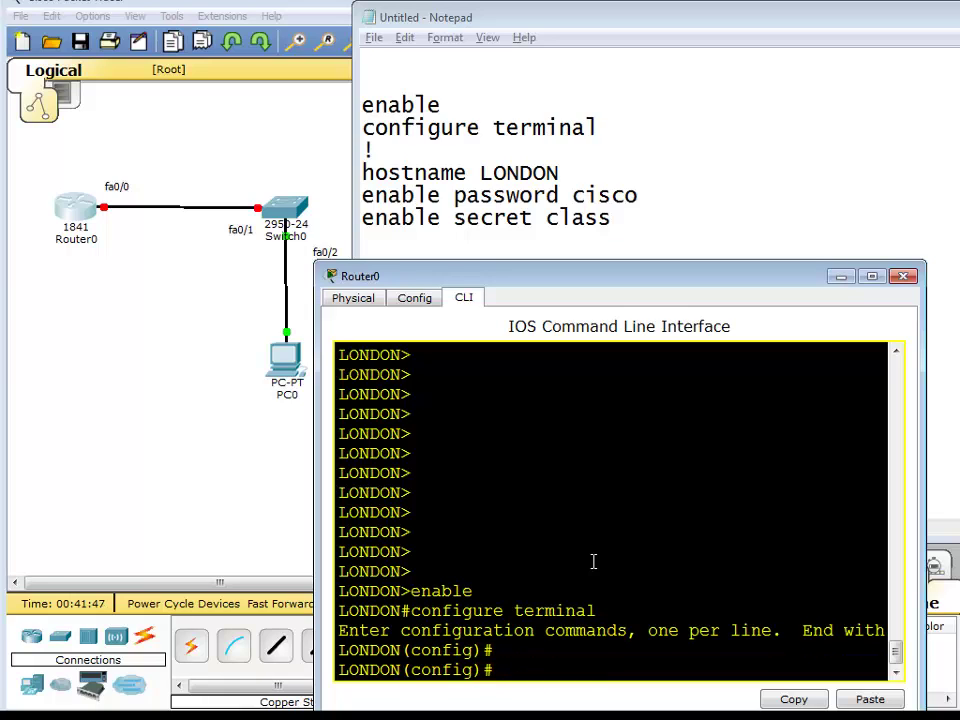
Set the hostname to LONDON, then highlight the earlier enable and configure terminal commands.
text(hostname )
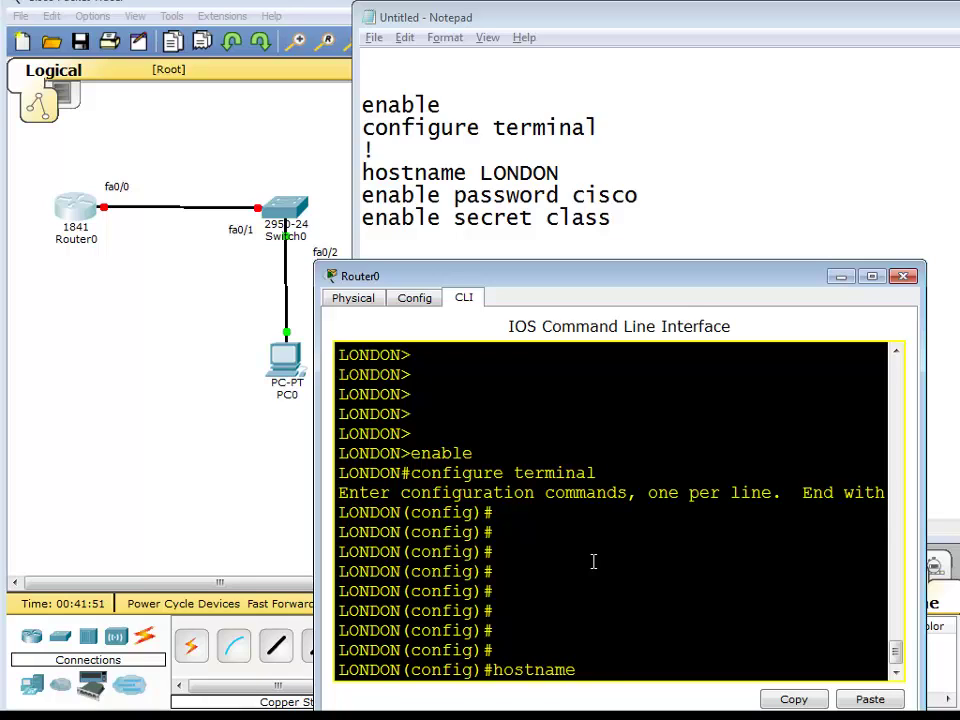
text(LONDNON)
key(BackSpace)
key(BackSpace)
key(BackSpace)
text(on)
key(BackSpace)
key(BackSpace)
text(ON)
key(Return)
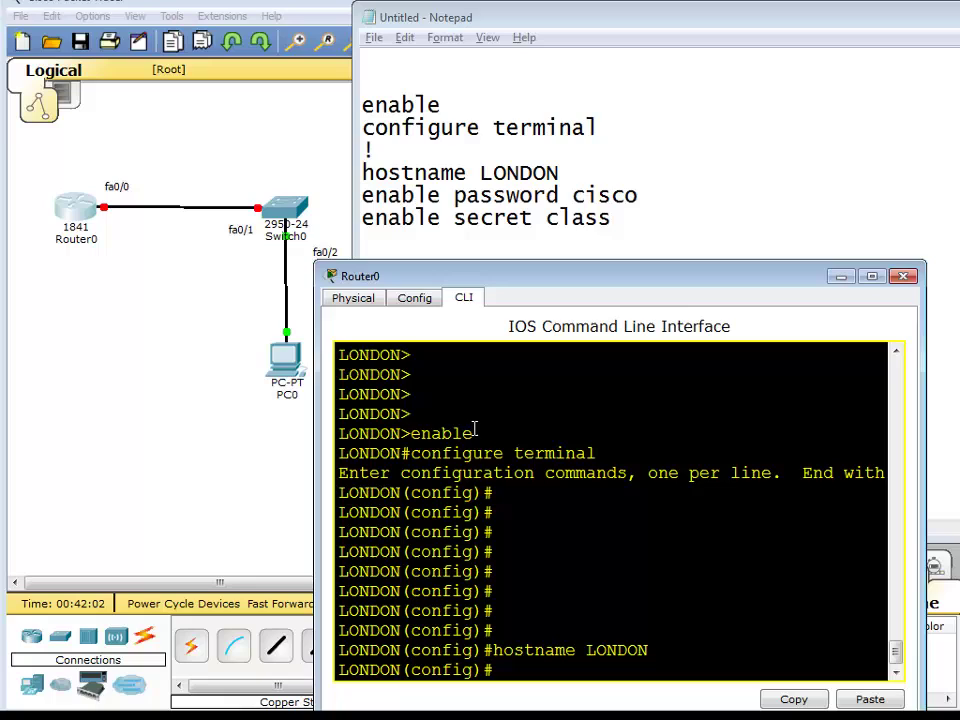
drag(471, 432, 410, 433)
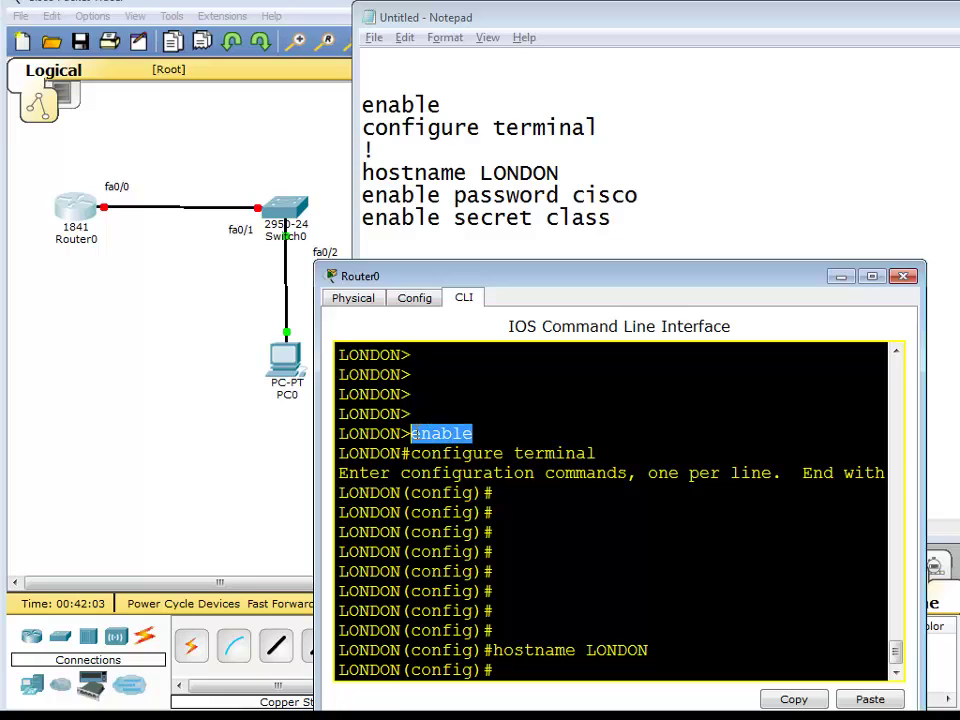
click(615, 450)
drag(615, 450, 462, 473)
click(559, 566)
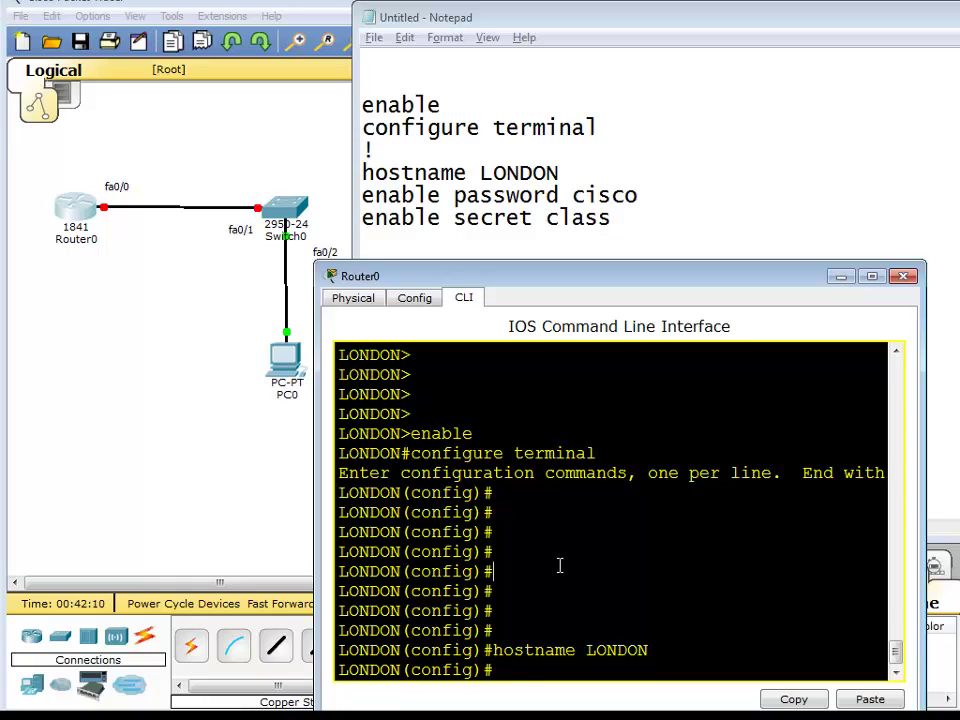
Set LONDON's enable password and exit global configuration mode.
text(enable password )
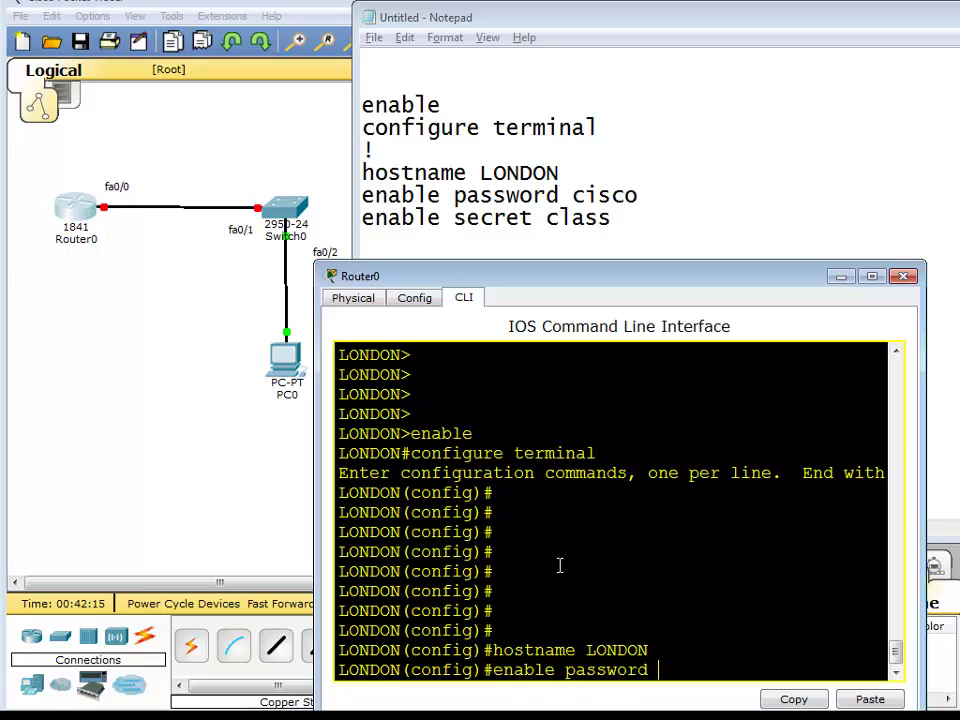
text(cisco)
key(Return)
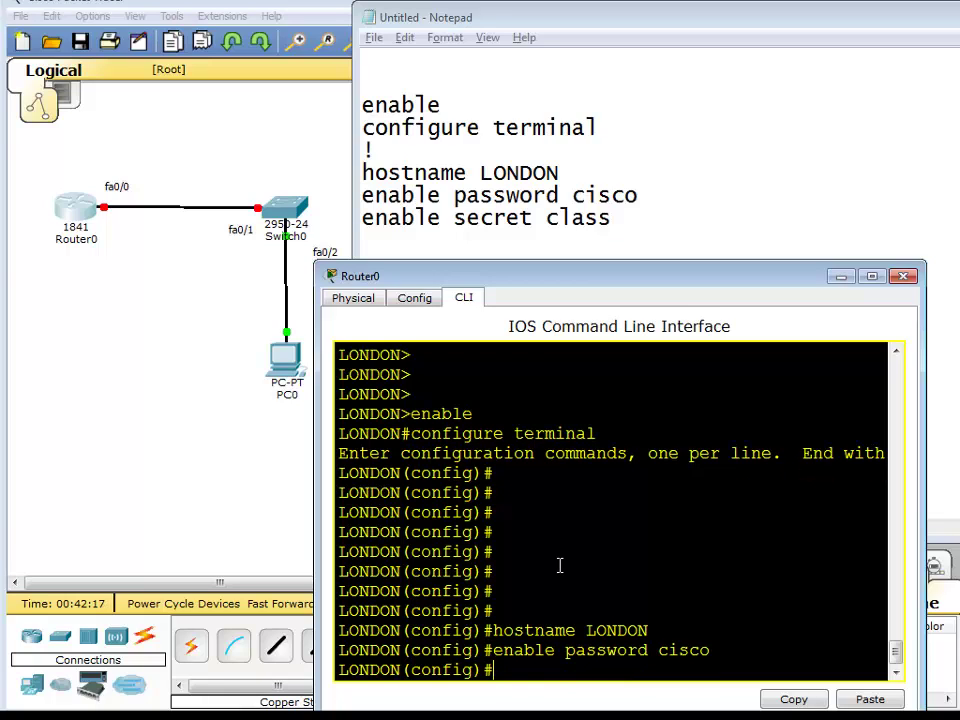
text(end)
key(BackSpace)
key(BackSpace)
text(xit)
key(Return)
Drop to user mode with disable, then enter enable so the router prompts for a password.
text(dia)
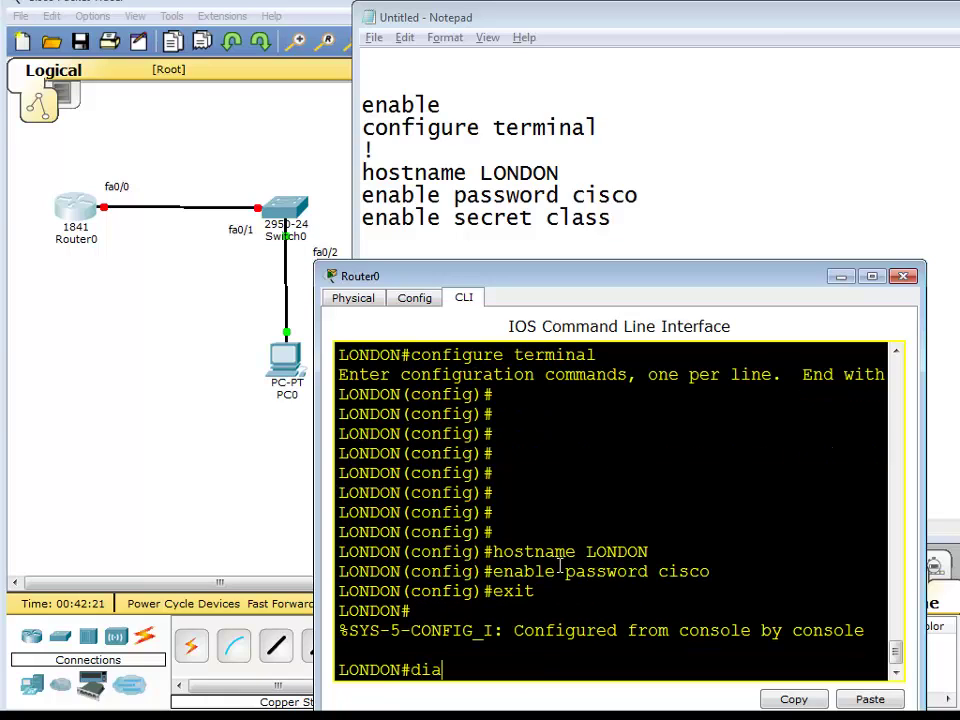
key(BackSpace)
text(sa b)
key(BackSpace)
key(BackSpace)
text(ble)
key(Return)
key(Return)
key(Return)
key(Return)
key(Return)
key(Return)
key(Return)
key(Return)
key(Return)
key(Return)
key(Return)
key(Return)
key(Return)
key(Return)
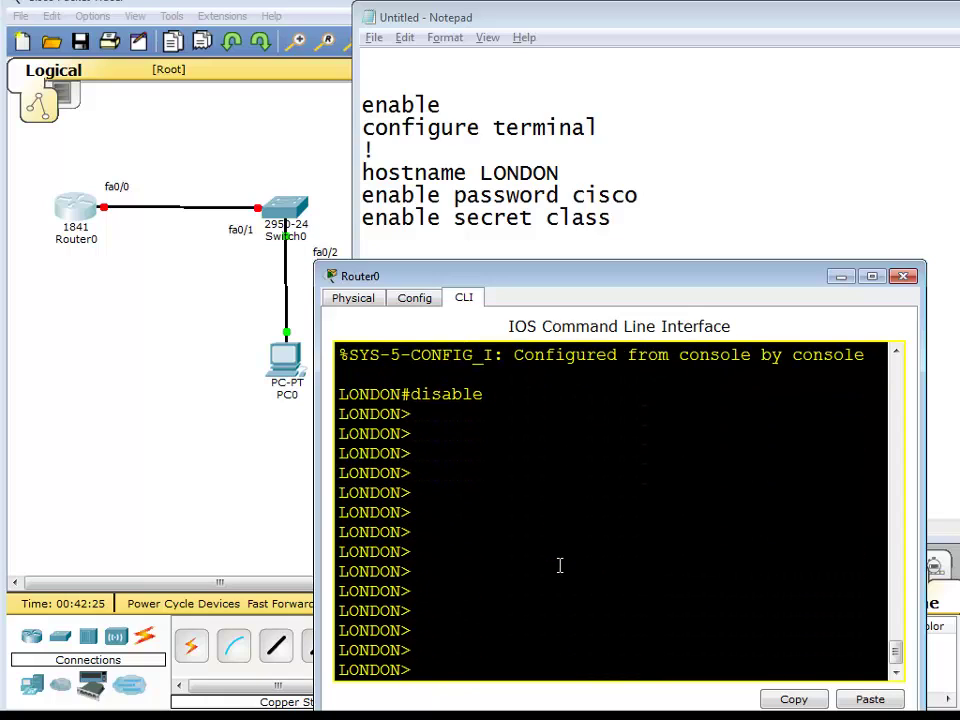
text(enable)
key(Return)
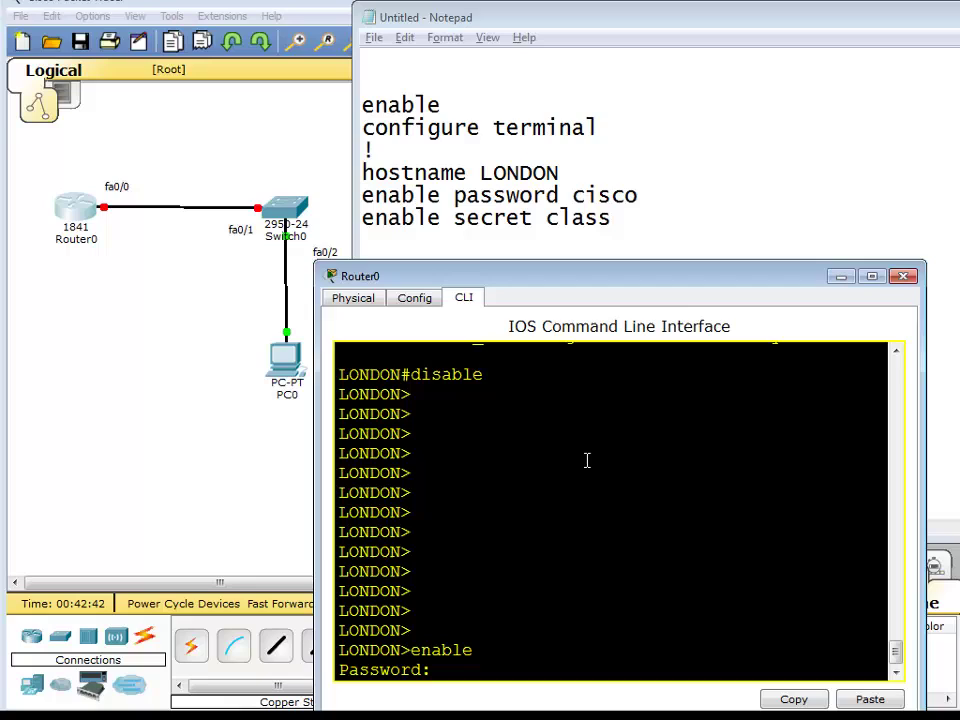
Log in with the enable password, enter configure terminal, abandon the enable secret command, and end.
text(class)
key(Return)
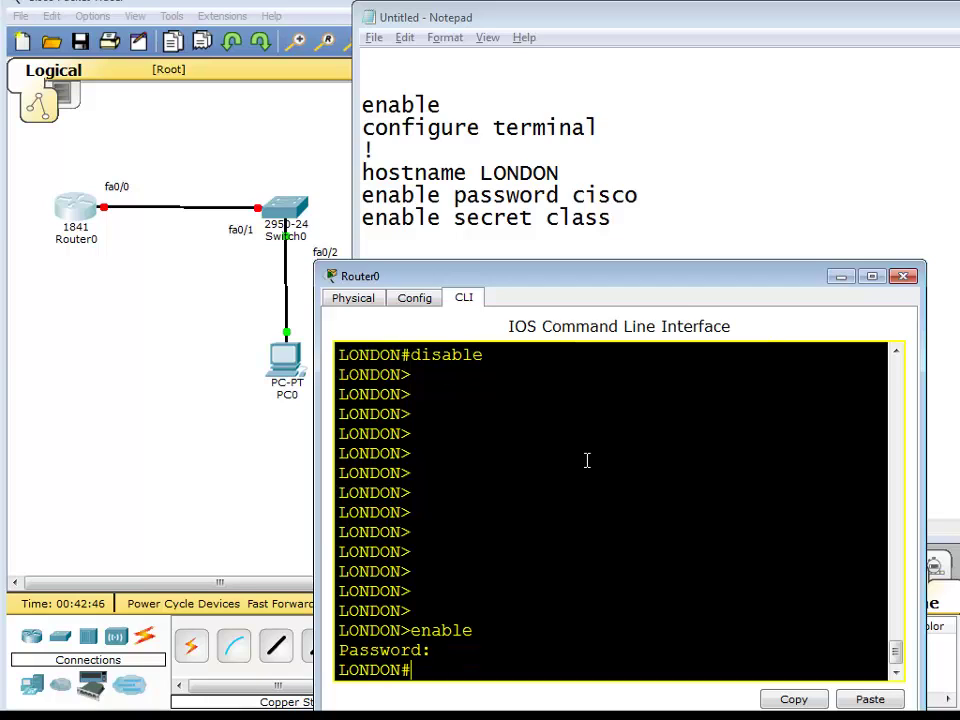
text(configure terminal)
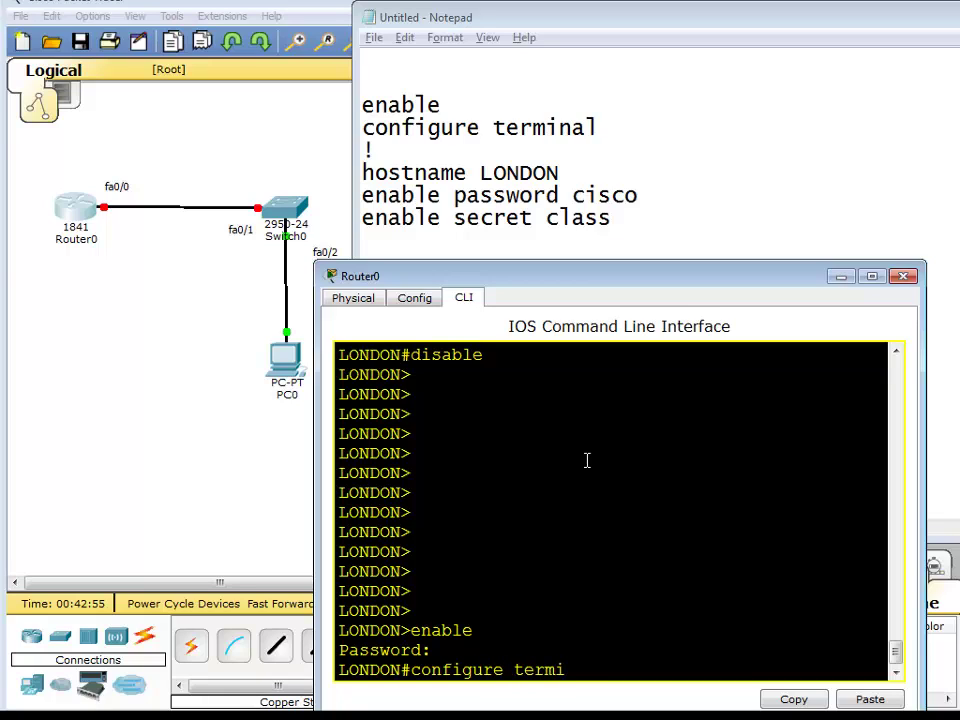
key(Return)
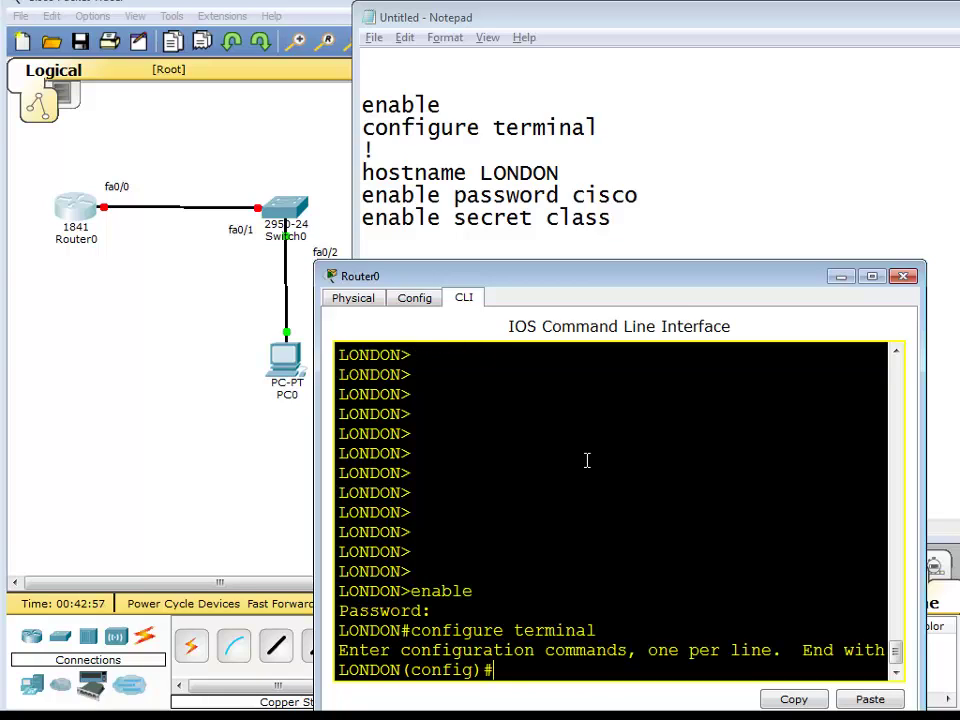
text(enable secr)
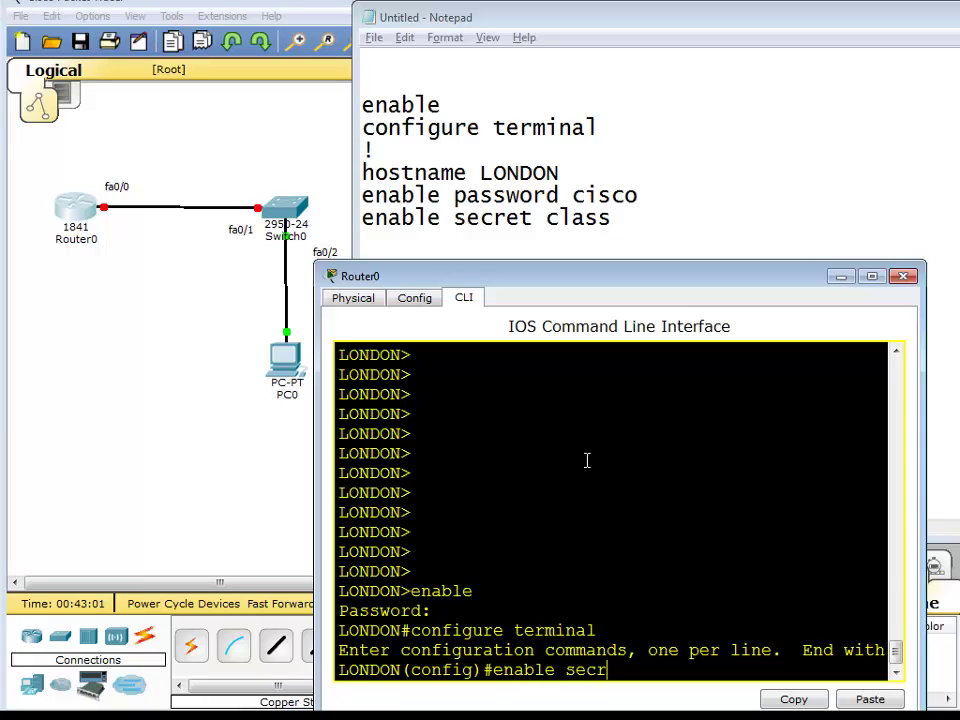
key(BackSpace)
key(BackSpace)
key(BackSpace)
key(BackSpace)
key(BackSpace)
key(BackSpace)
key(BackSpace)
key(BackSpace)
key(BackSpace)
key(BackSpace)
key(BackSpace)
text(end)
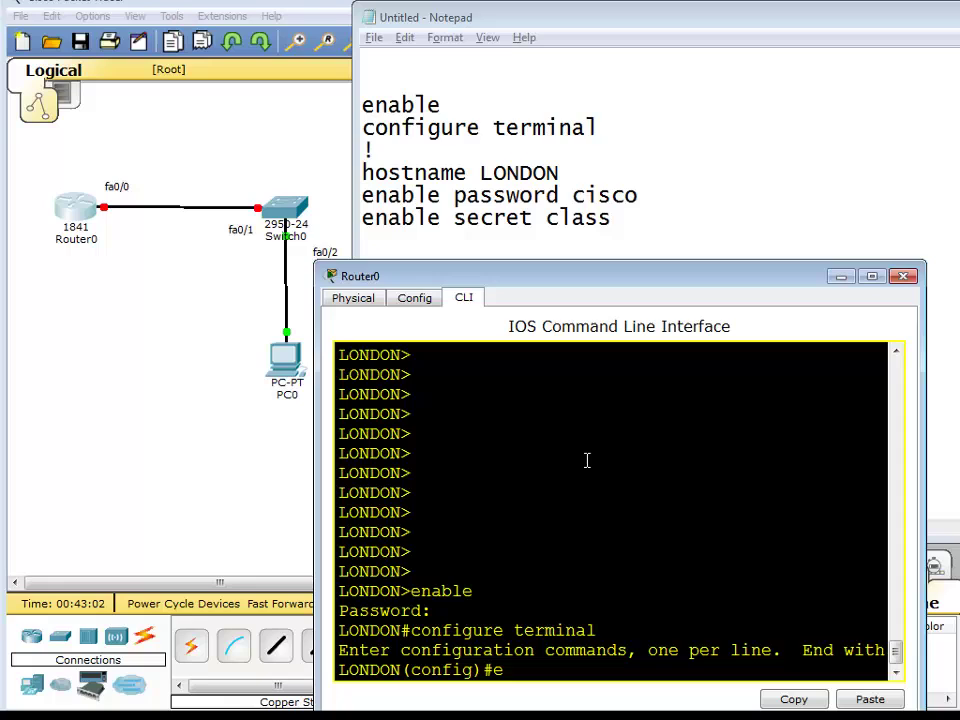
key(Return)
key(Return)
key(Return)
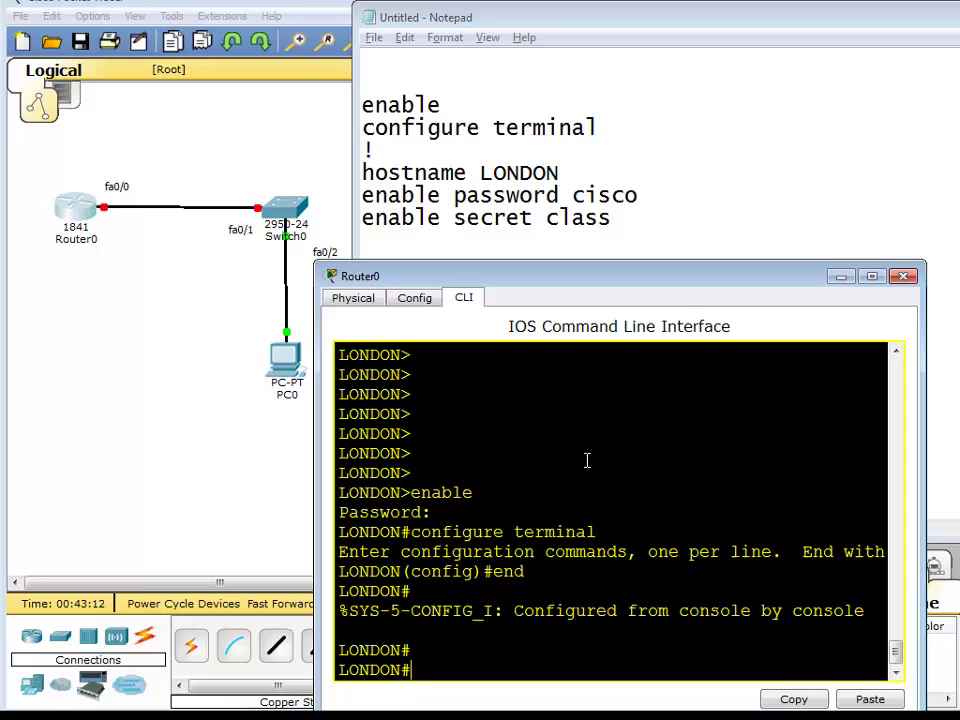
List LONDON's running-config, highlighting the hostname LONDON and the plain-text enable password lines.
text(show runn)
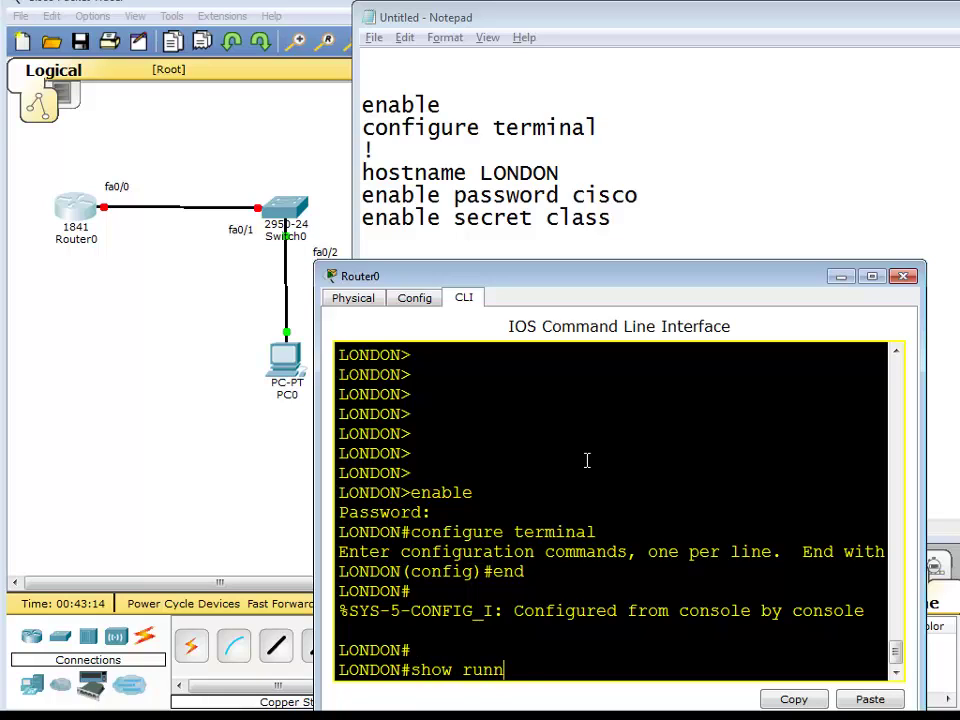
text(ing-config)
key(Return)
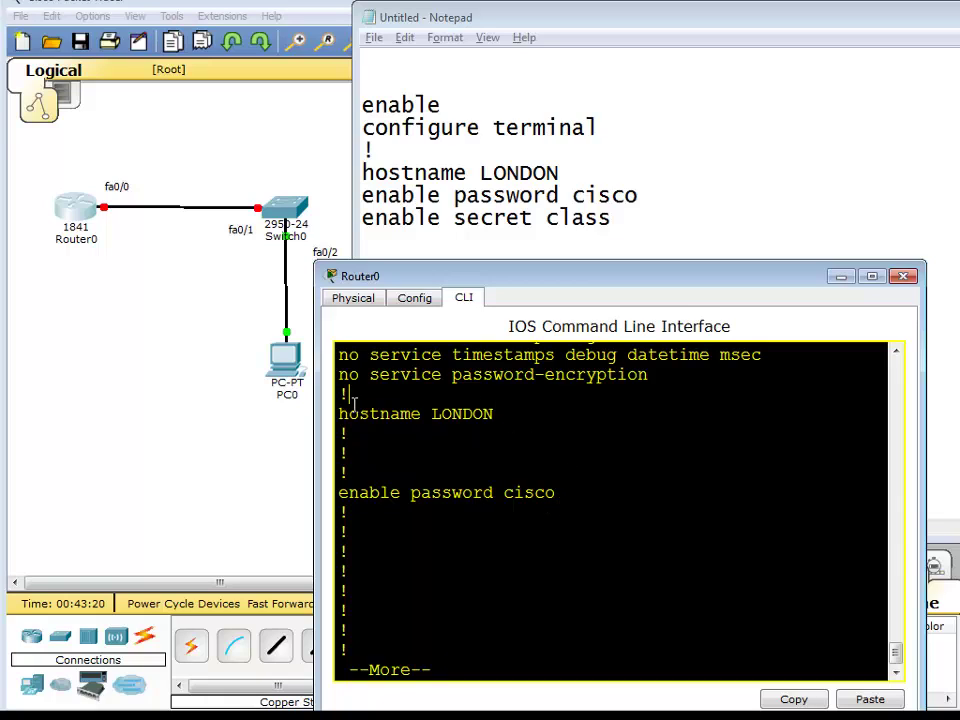
drag(340, 412, 500, 414)
click(499, 413)
double_click(491, 413)
drag(570, 504, 503, 500)
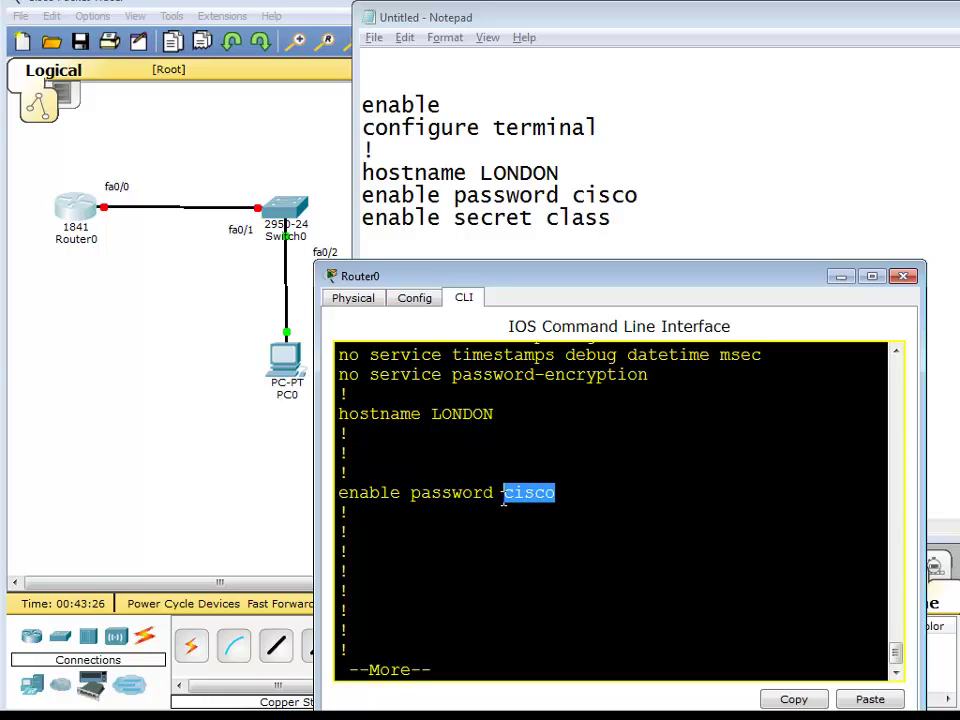
key(Return)
Configure a new enable secret on LONDON in global configuration mode.
text(conf t)
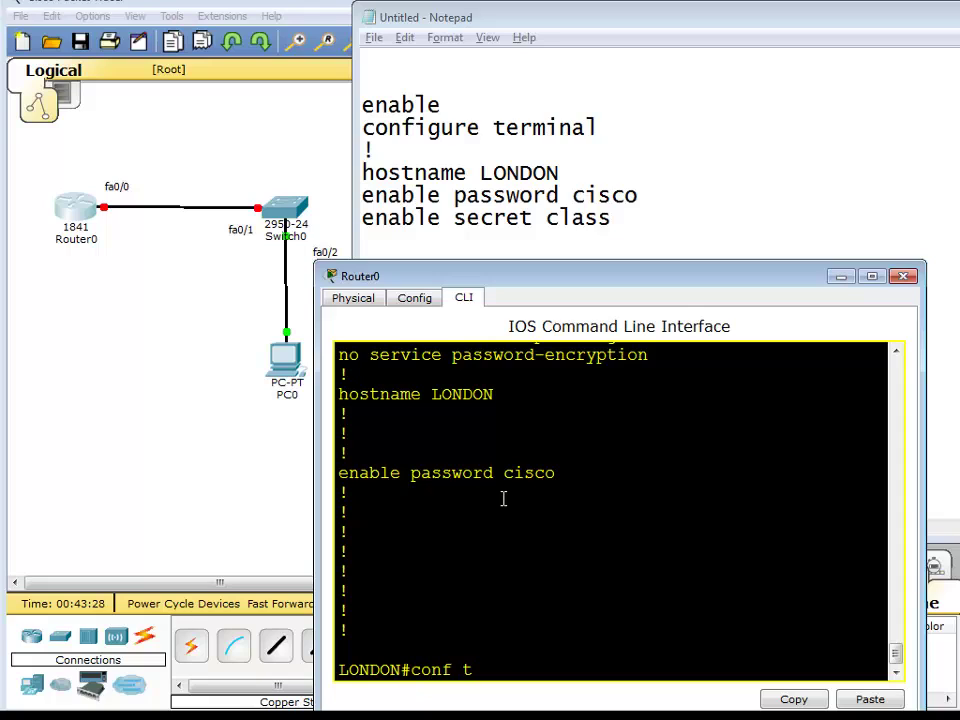
key(Return)
text(ena)
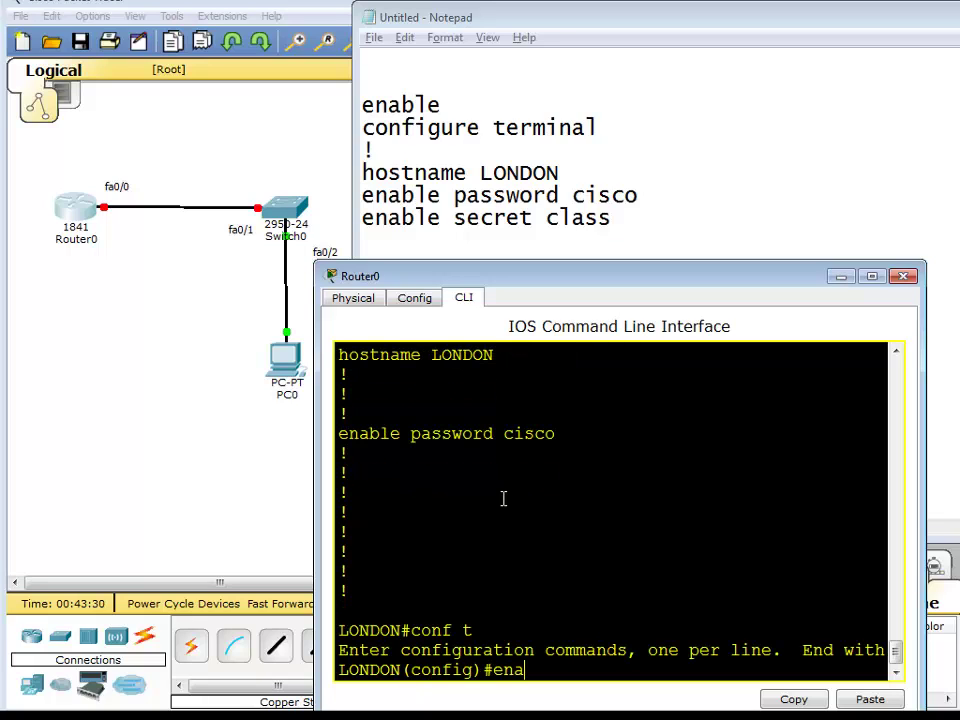
text(ble secret class)
key(Return)
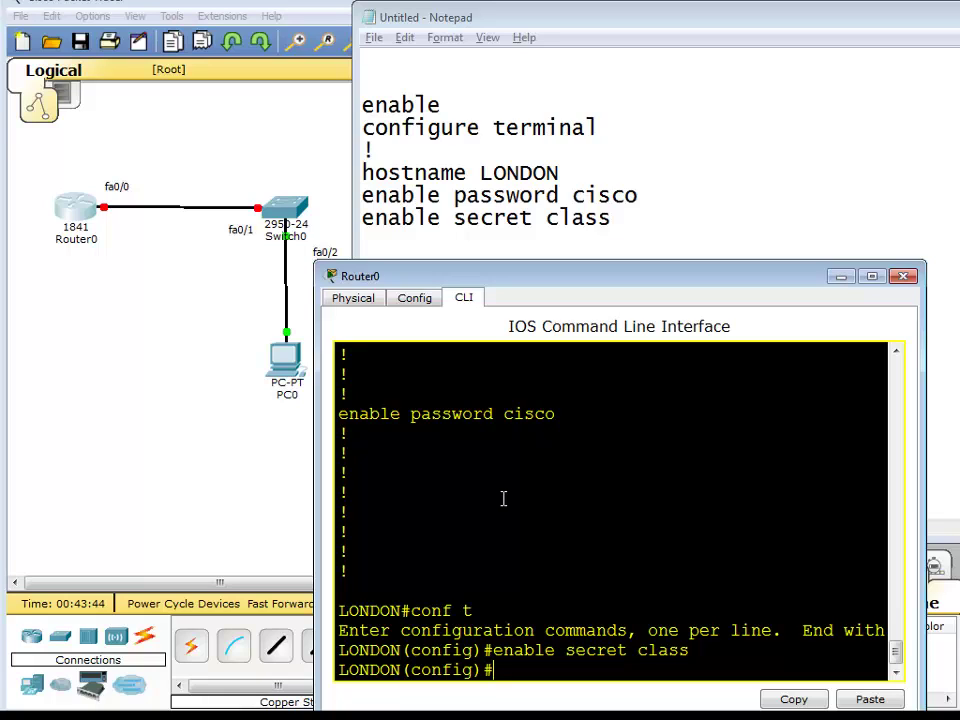
Exit configuration mode and drop LONDON back to user mode.
text(end)
key(Return)
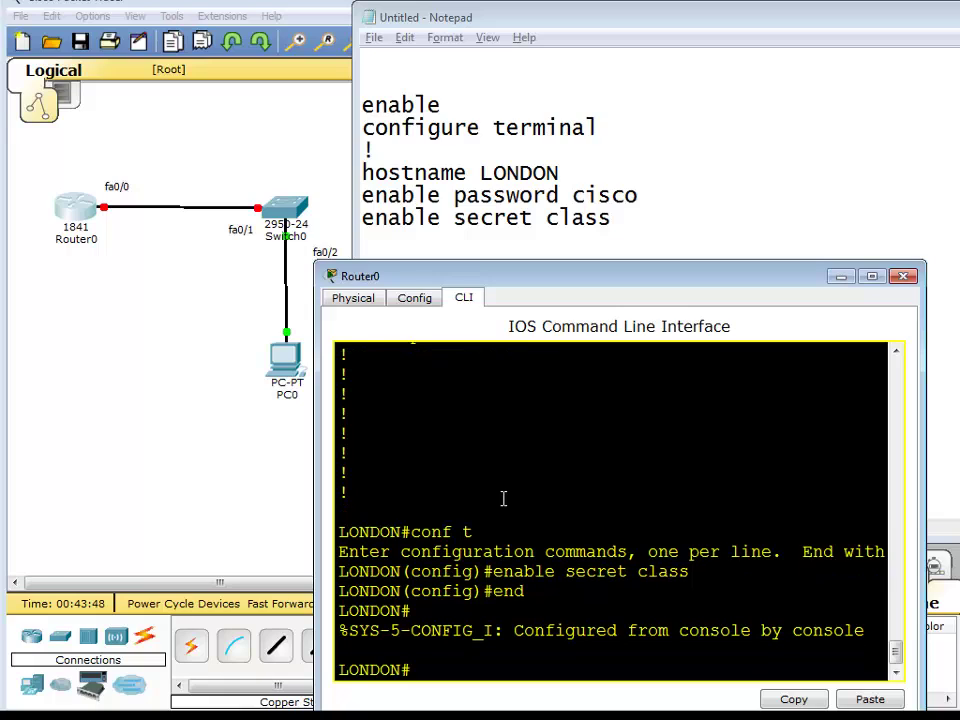
text(disable)
key(Return)
key(Return)
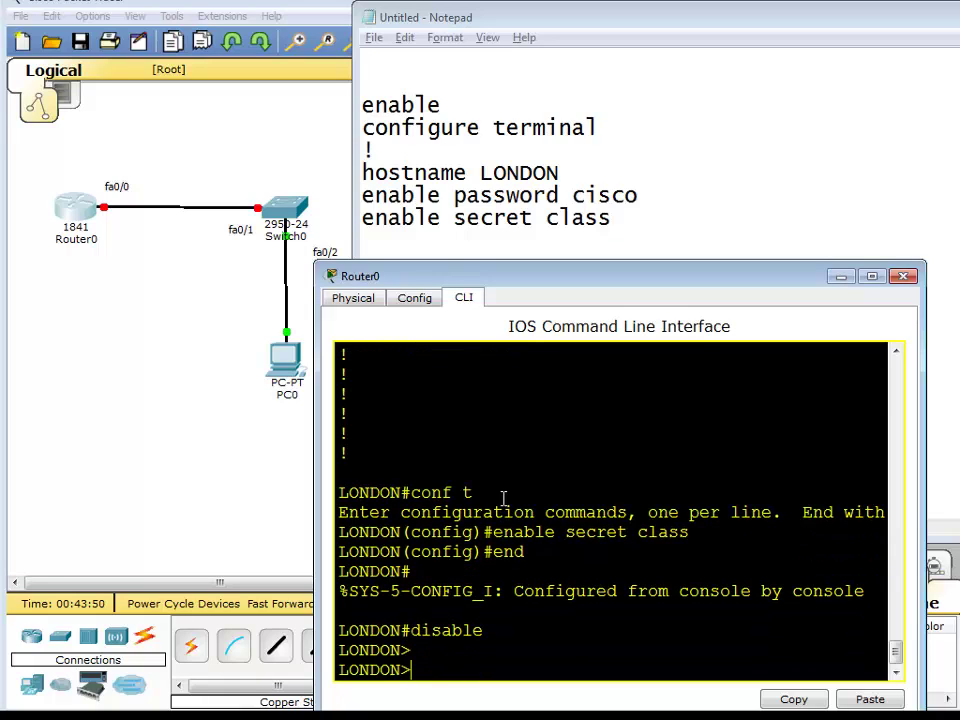
key(Return)
key(Return)
key(Return)
key(Return)
key(Return)
key(Return)
key(Return)
key(Return)
key(Return)
key(Return)
key(Return)
key(Return)
key(Return)
key(Return)
text(enable)
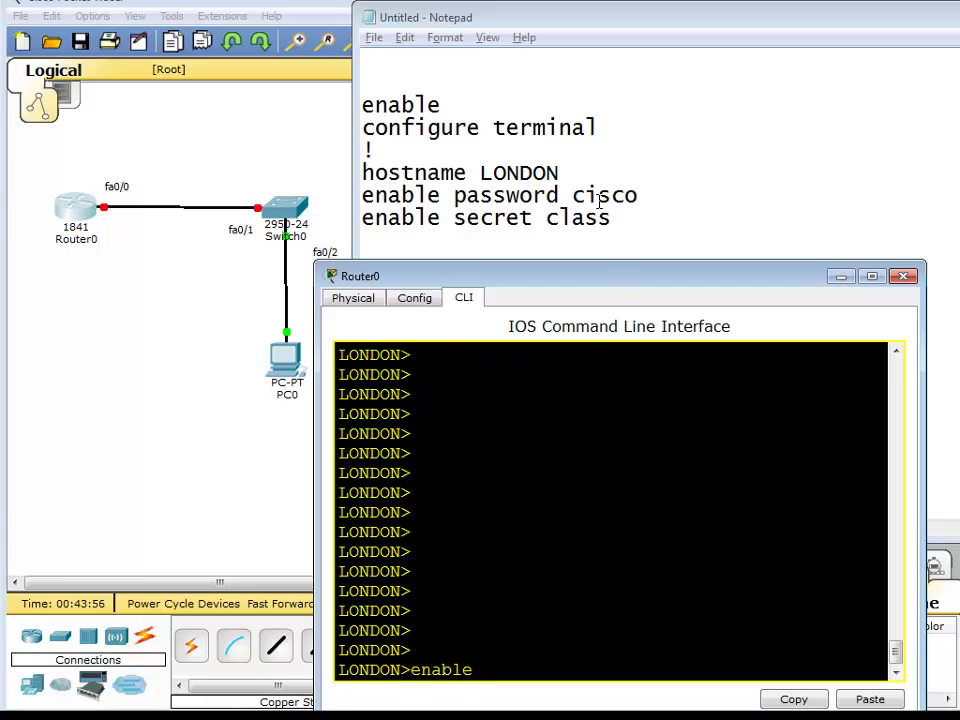
Enter privileged mode with the new enable secret, then return to user mode.
key(Return)
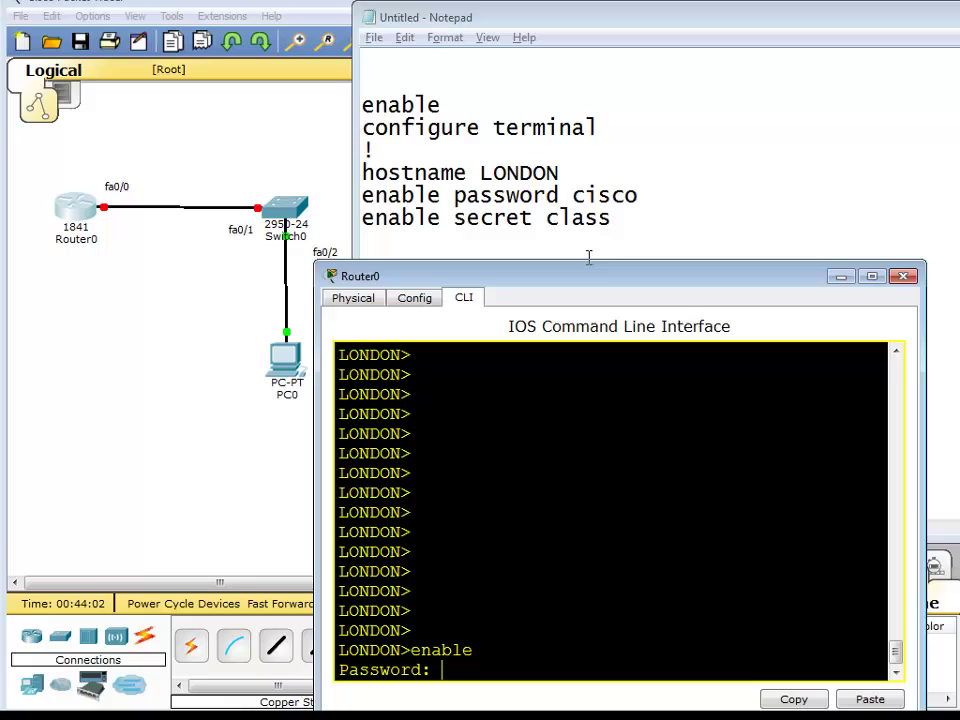
text(class)
key(Return)
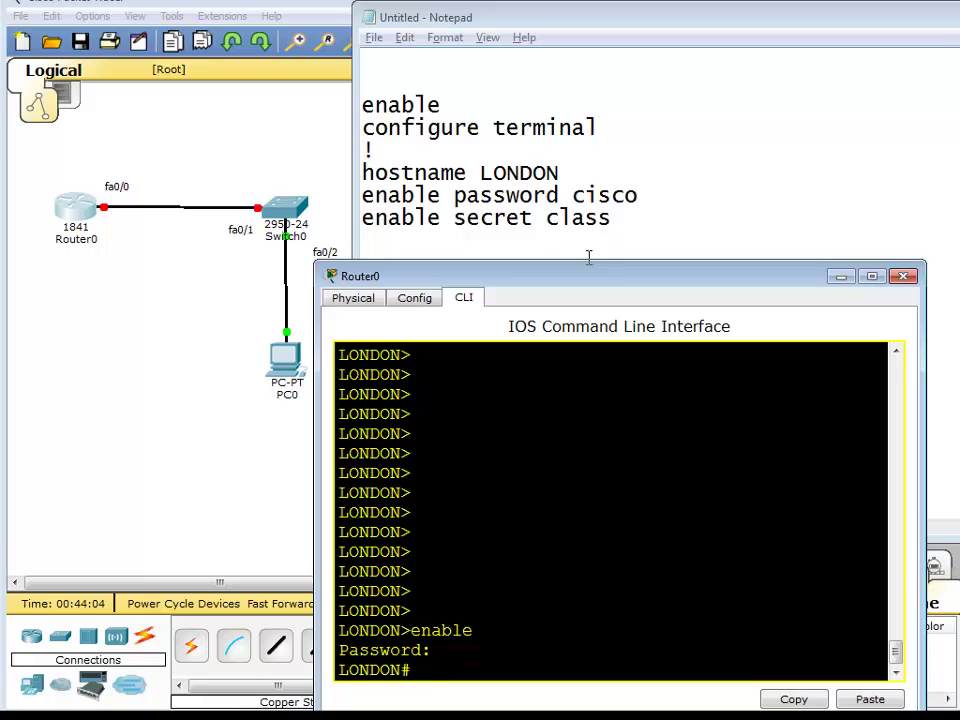
text(disable)
key(Return)
key(Return)
key(Return)
Attempt enable with wrong passwords until LONDON reports % Bad secrets.
key(Return)
key(Return)
key(Return)
key(Return)
key(Return)
text(enable)
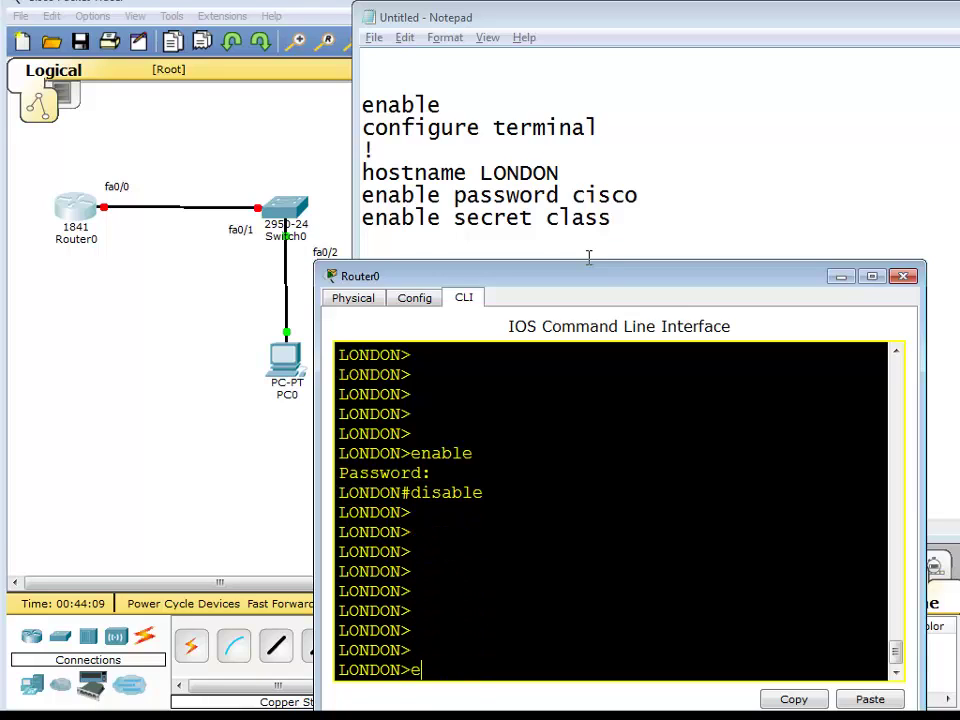
key(Return)
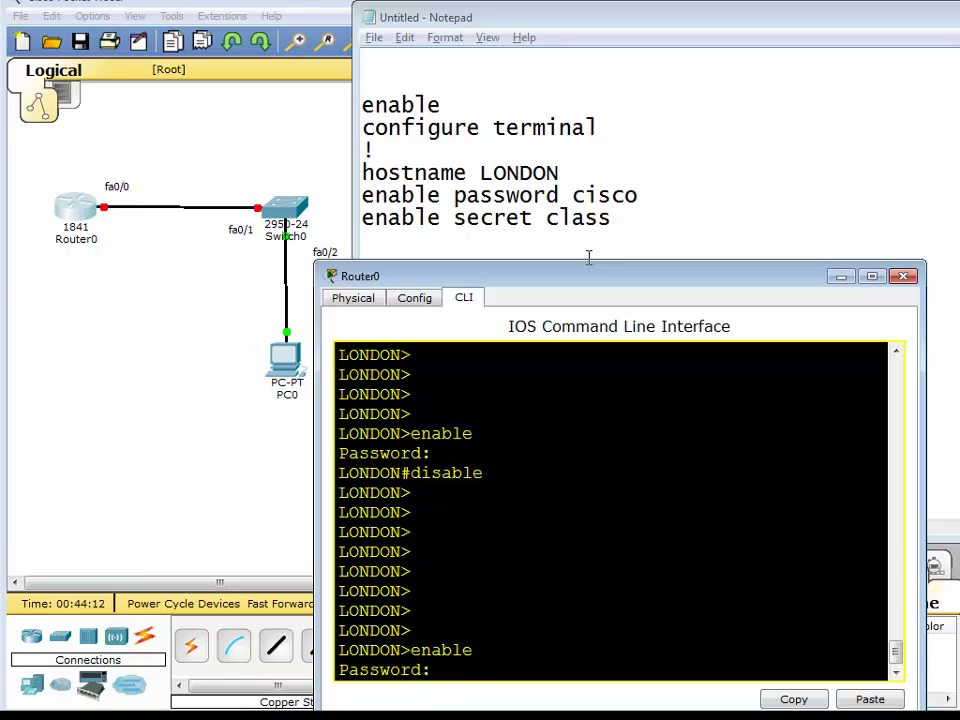
key(Return)
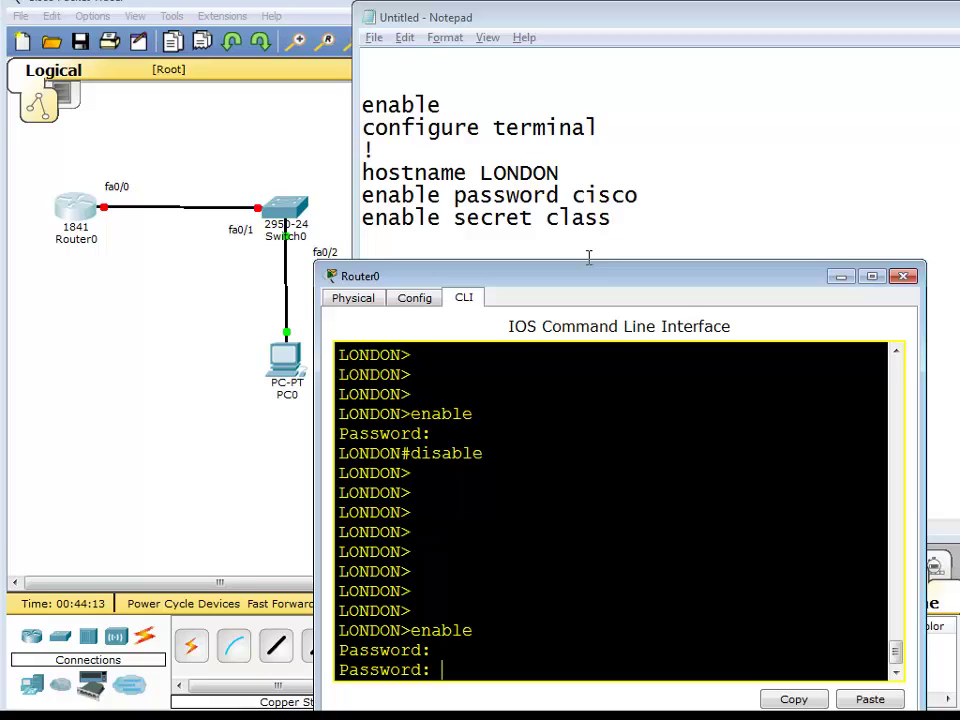
key(Return)
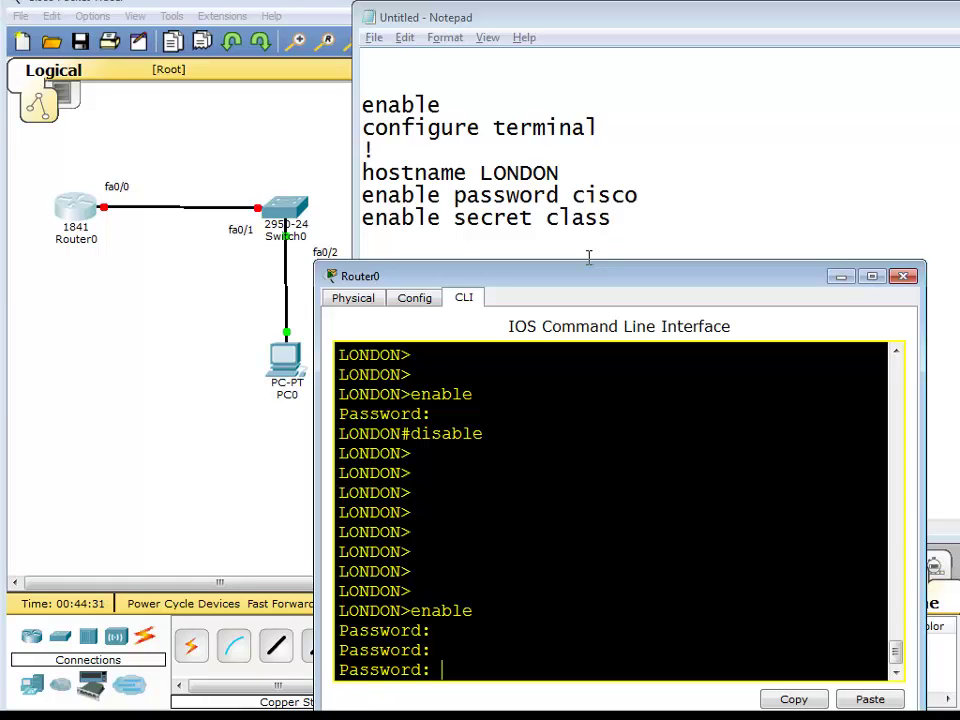
key(Return)
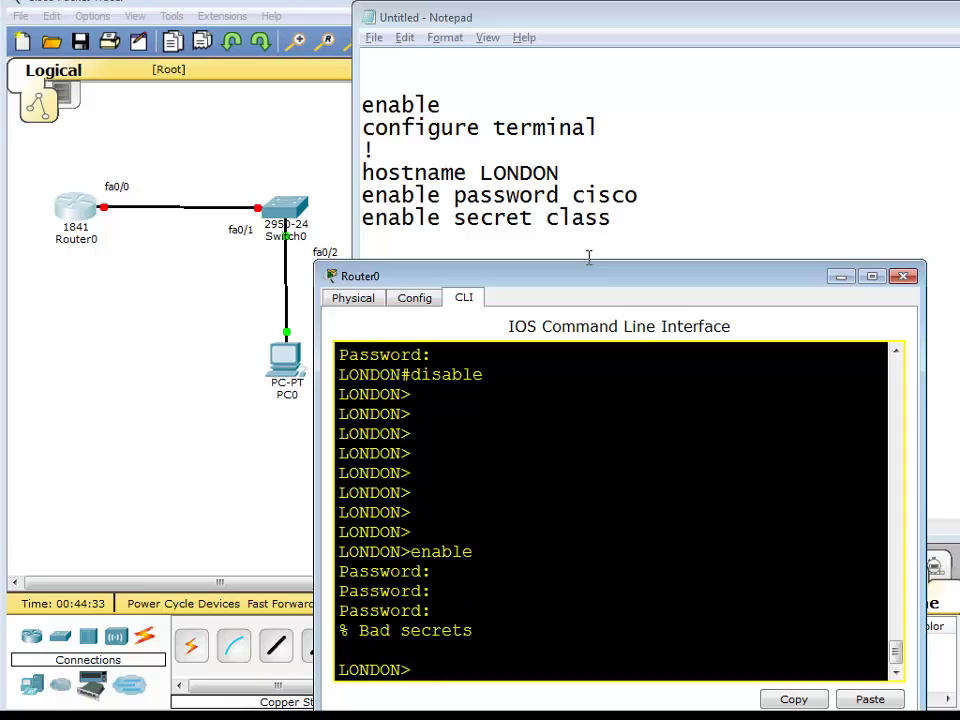
Reach LONDON# with the correct enable secret and begin show running-config.
text(enable)
key(Return)
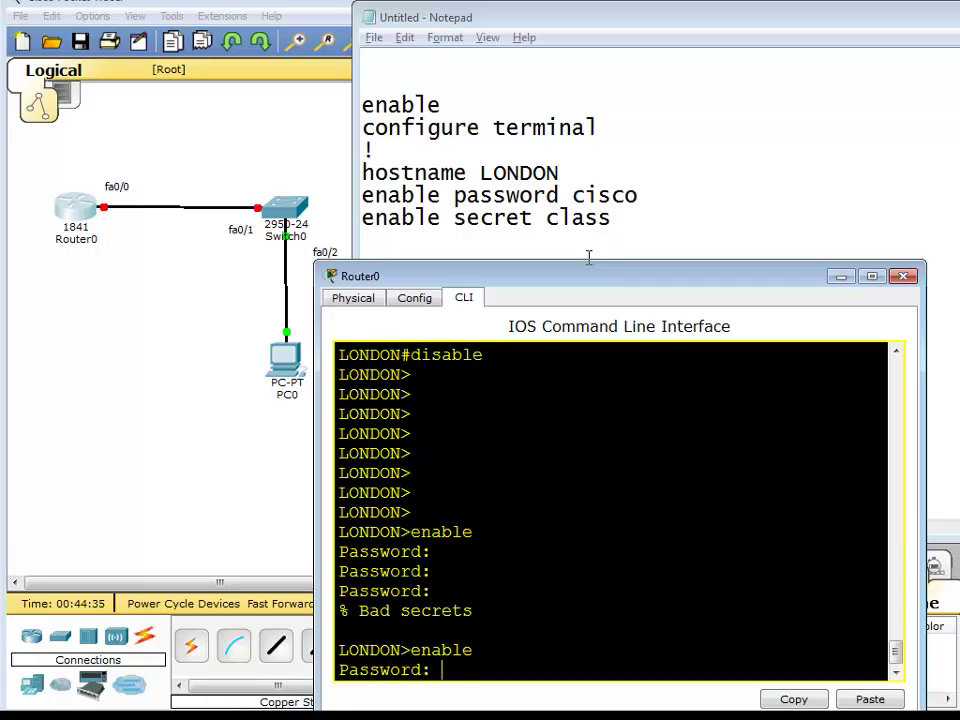
text(class)
key(Return)
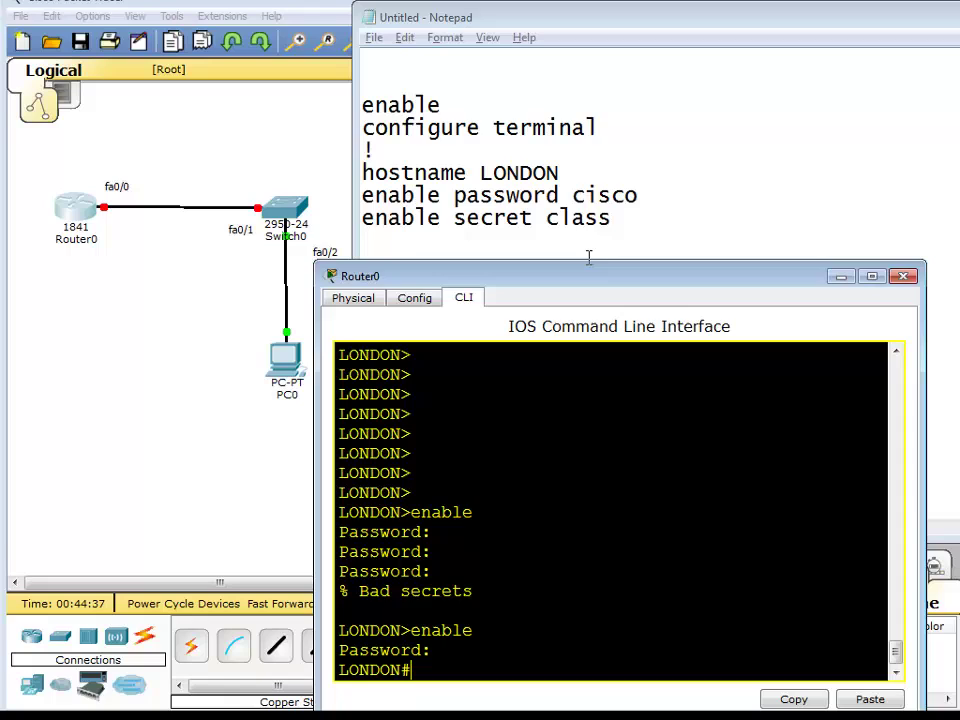
key(Return)
key(Return)
key(Return)
key(Return)
key(Return)
key(Return)
key(Return)
text(show)
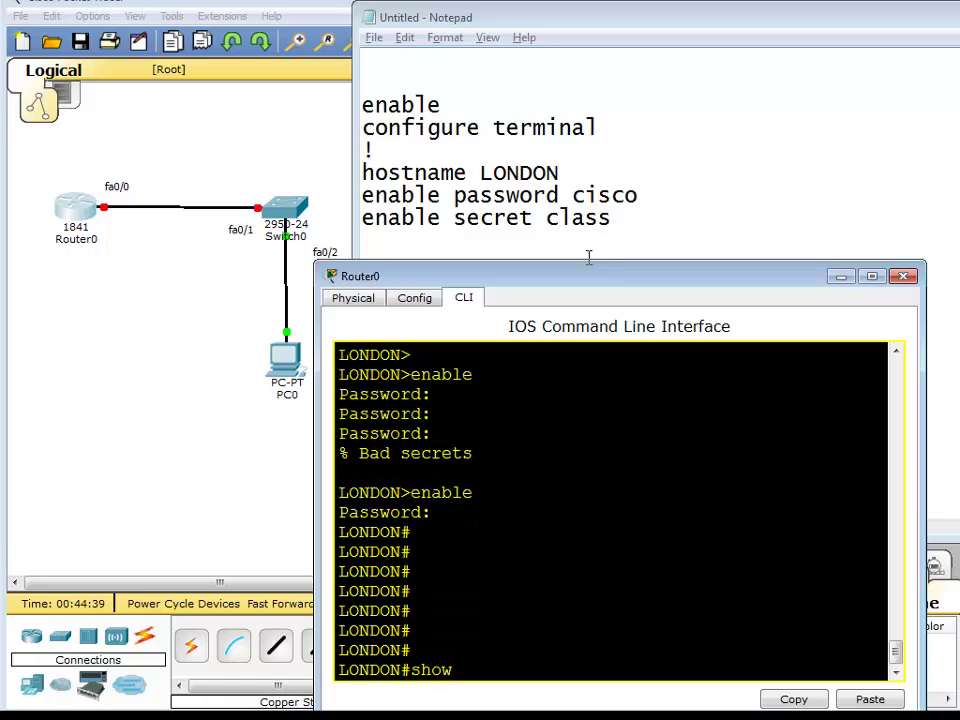
text( running-co)
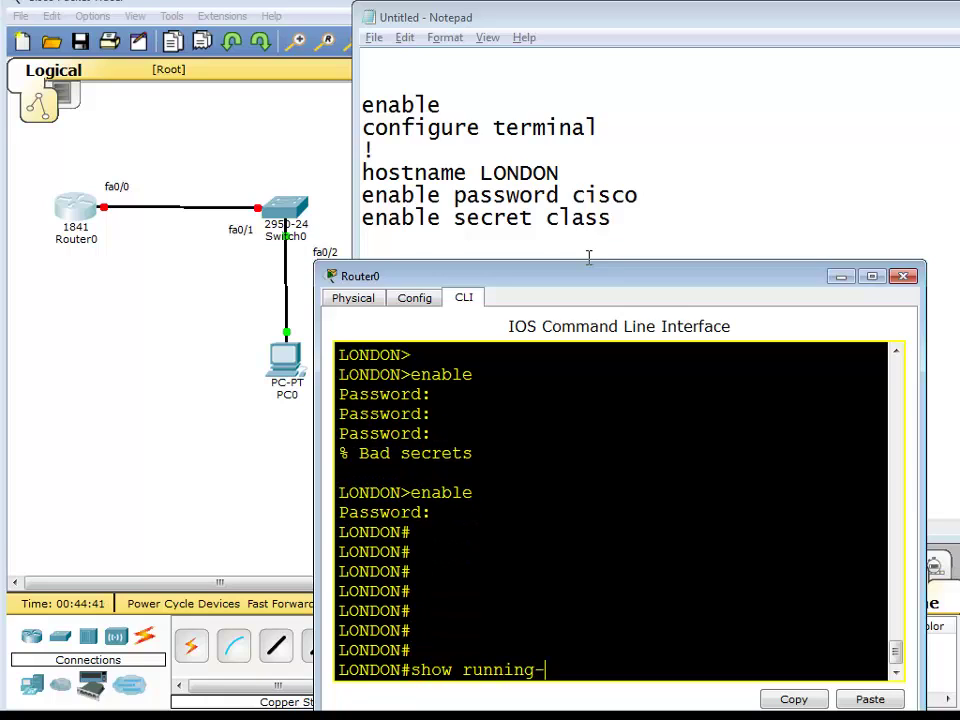